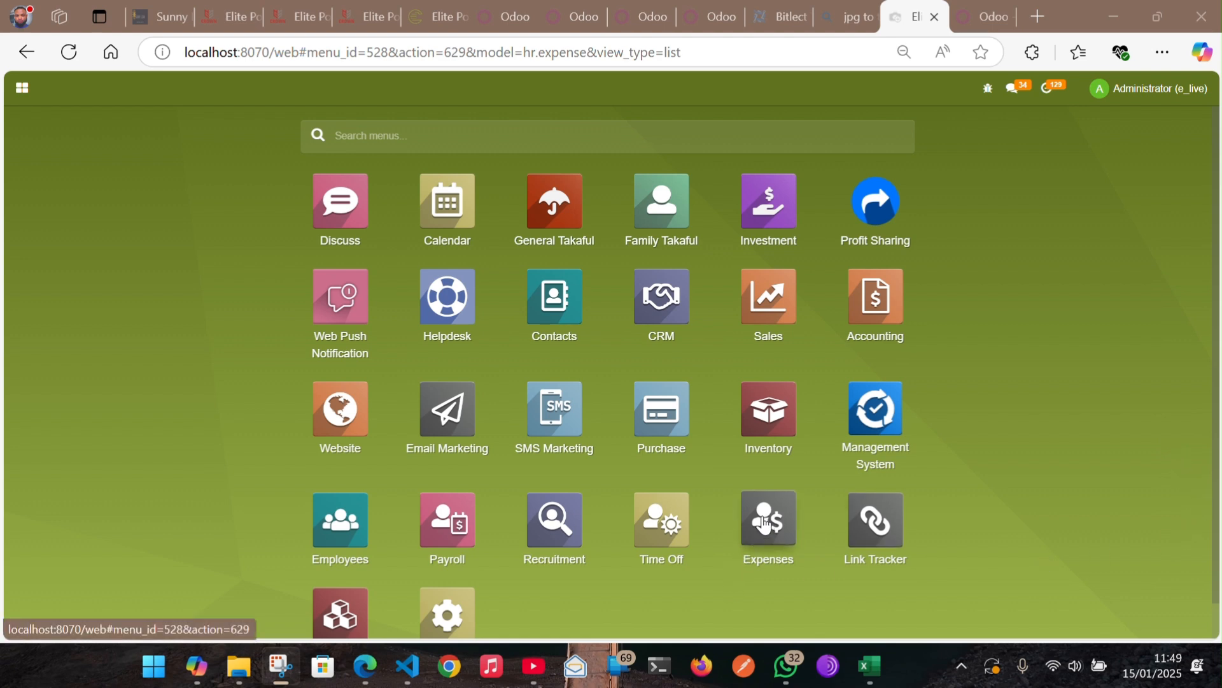
# Step: Open the Expenses app and start a new expense record
pyautogui.click(766, 523)
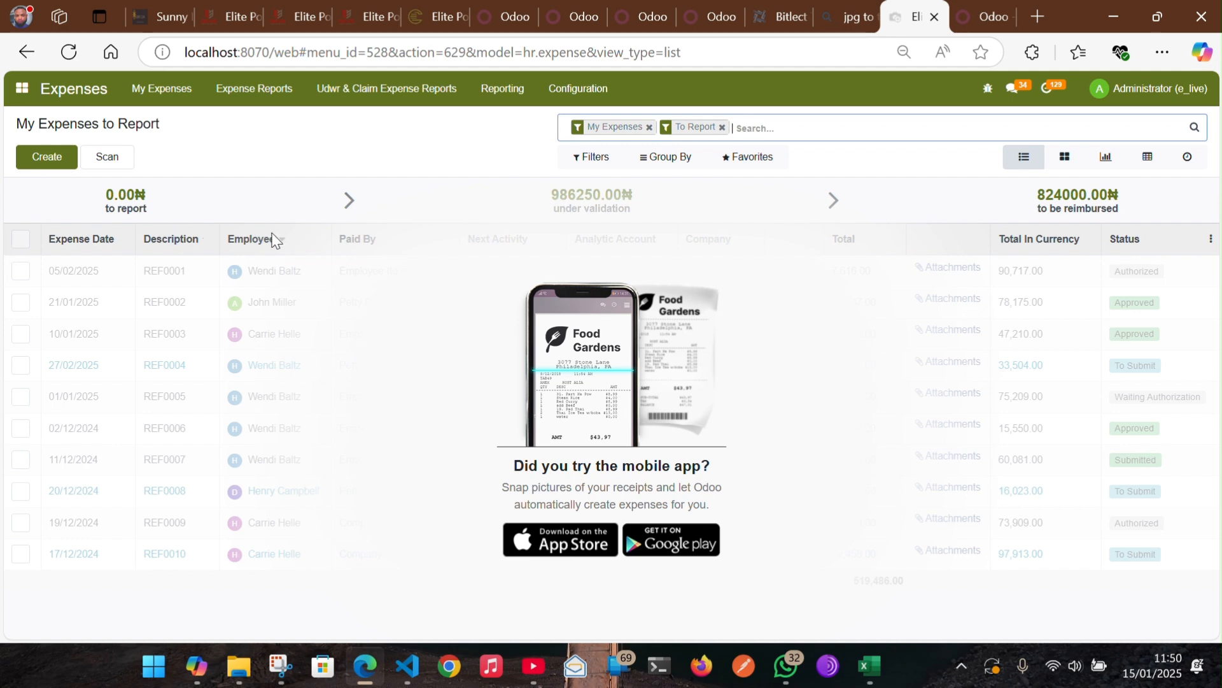
pyautogui.moveTo(290, 252)
pyautogui.click(40, 160)
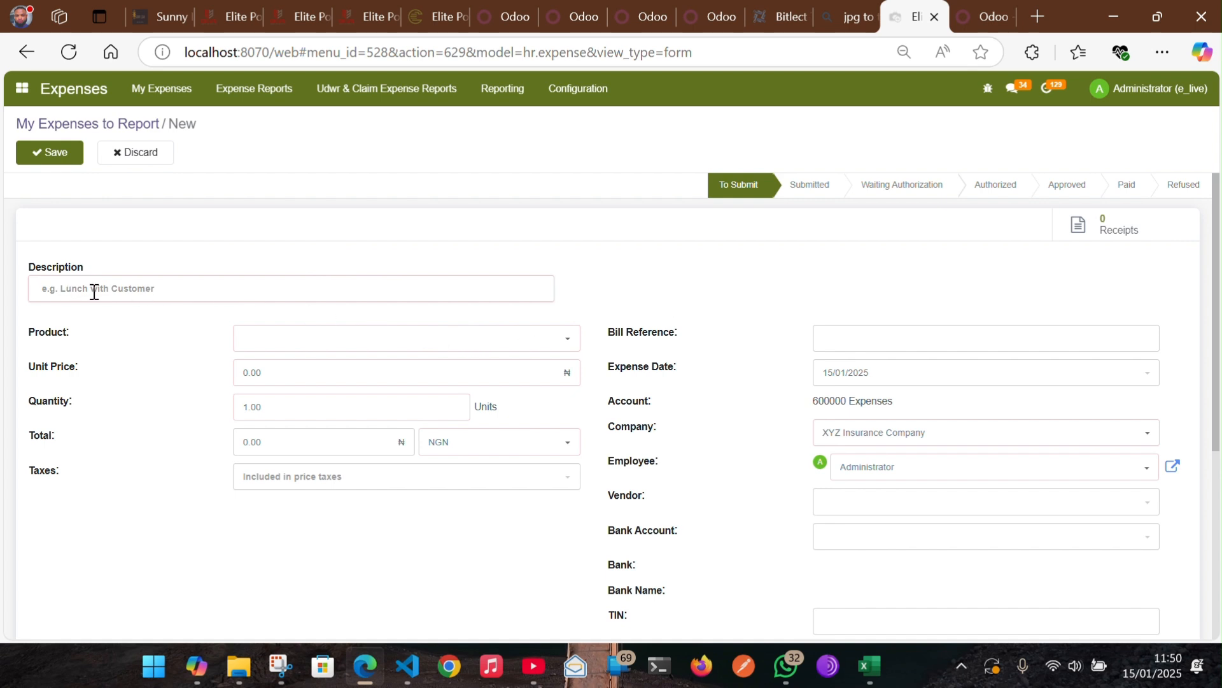
# Step: Fill the description with "Purchase of external keyboard" and the bill reference with ref-0013, and choose [EXP-COE] Computer Equipment as product
pyautogui.click(222, 289)
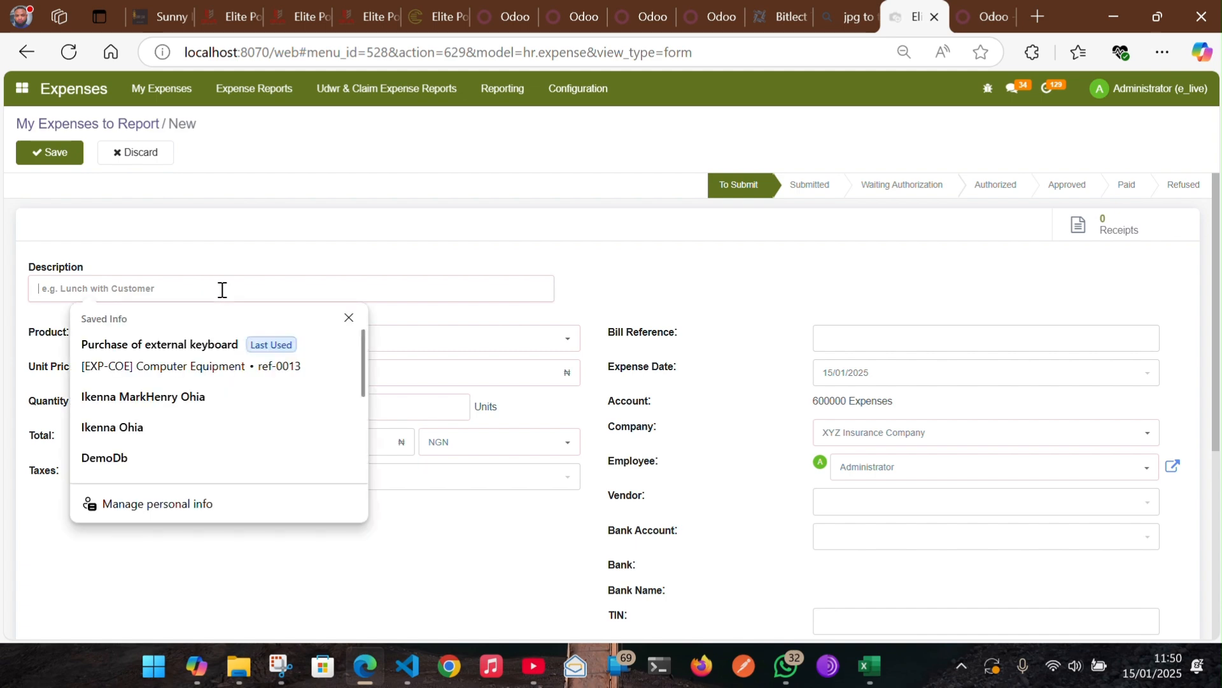
pyautogui.click(226, 340)
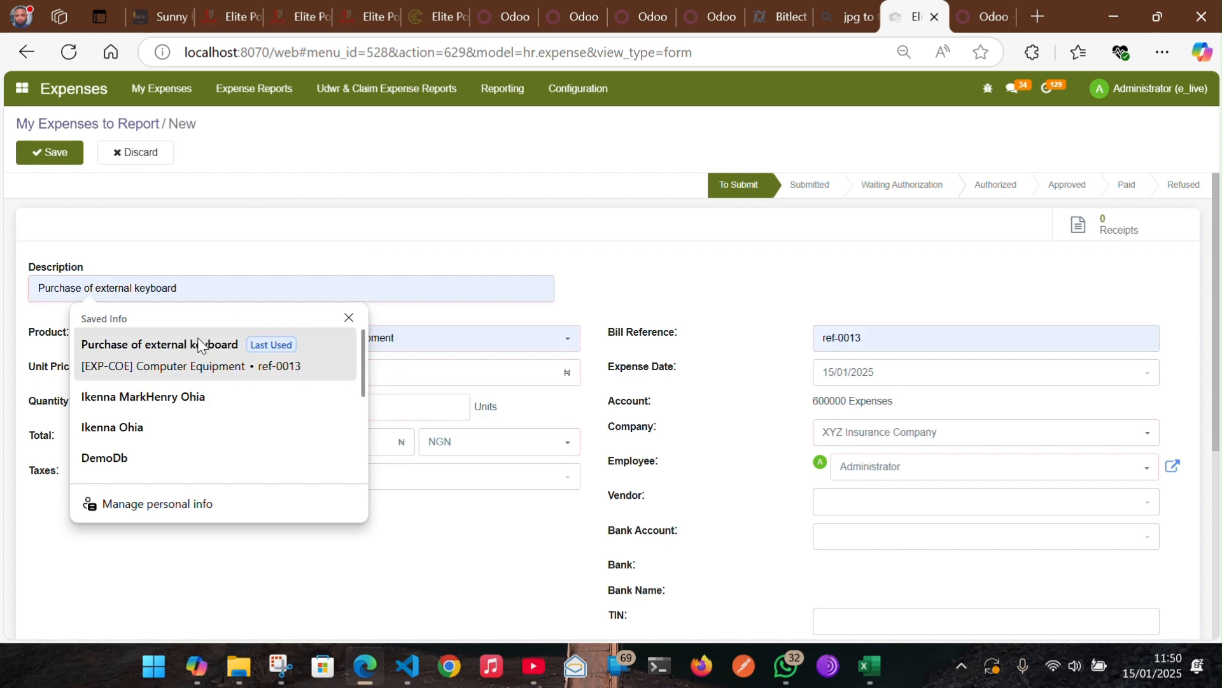
pyautogui.press('Escape')
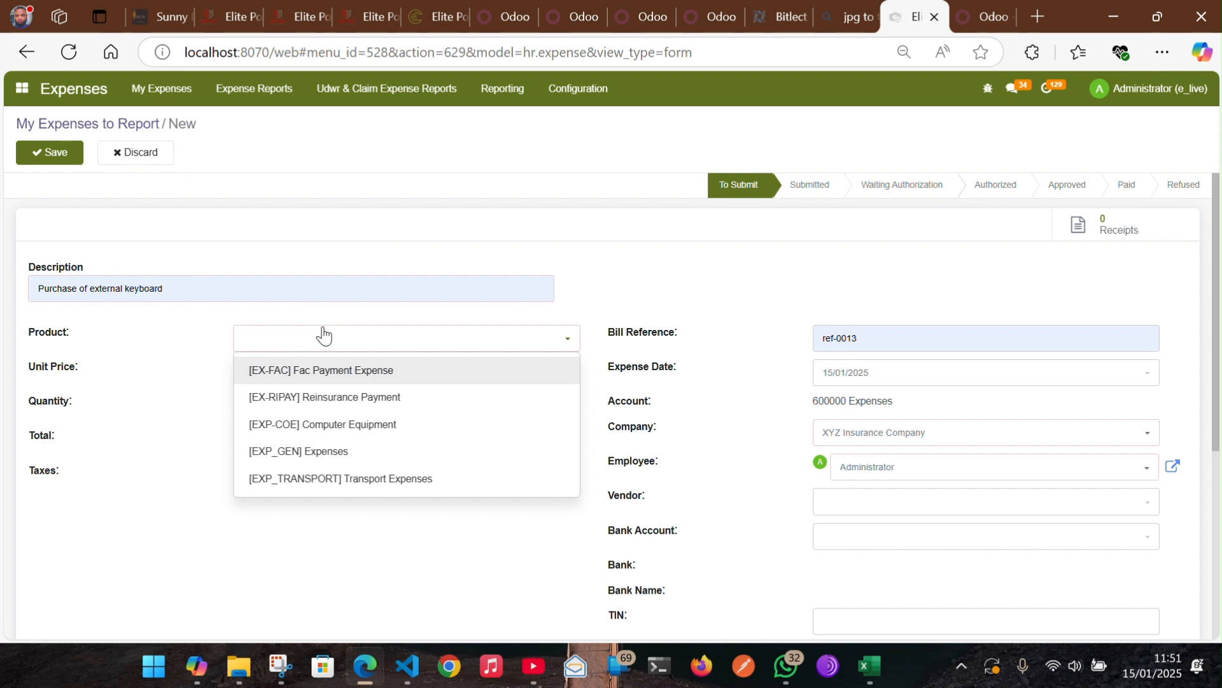
pyautogui.click(315, 440)
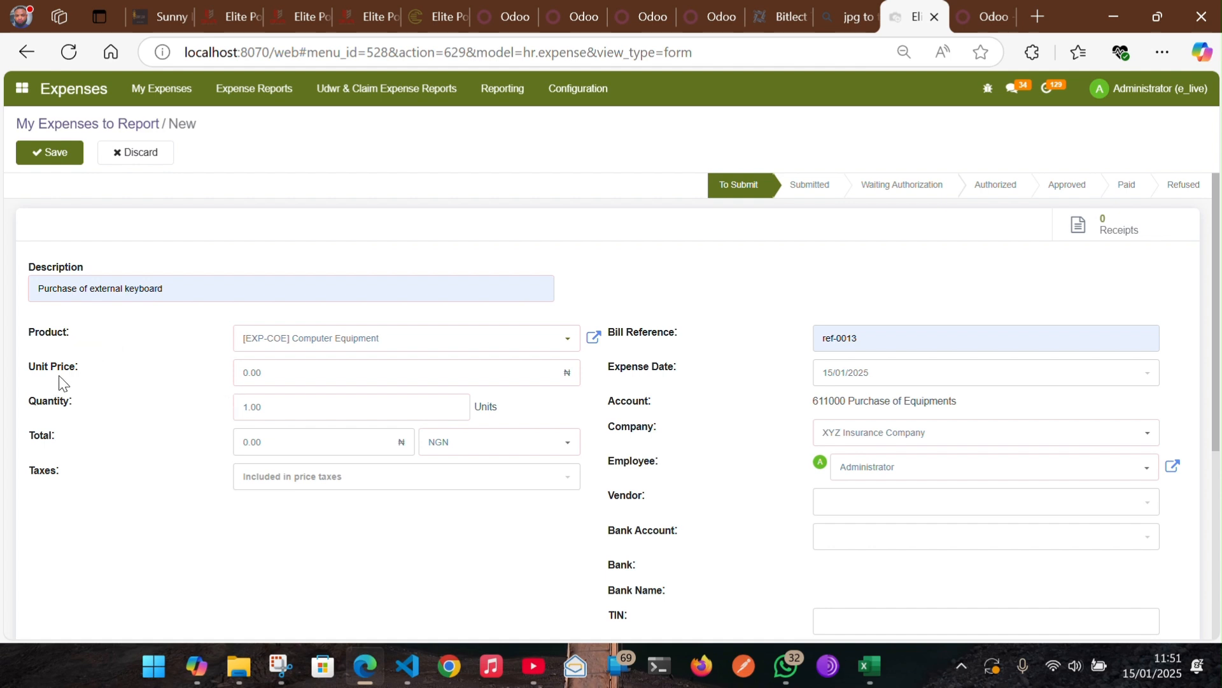
# Step: Set the expense's unit price to 10,000 and its quantity to 2
pyautogui.click(277, 371)
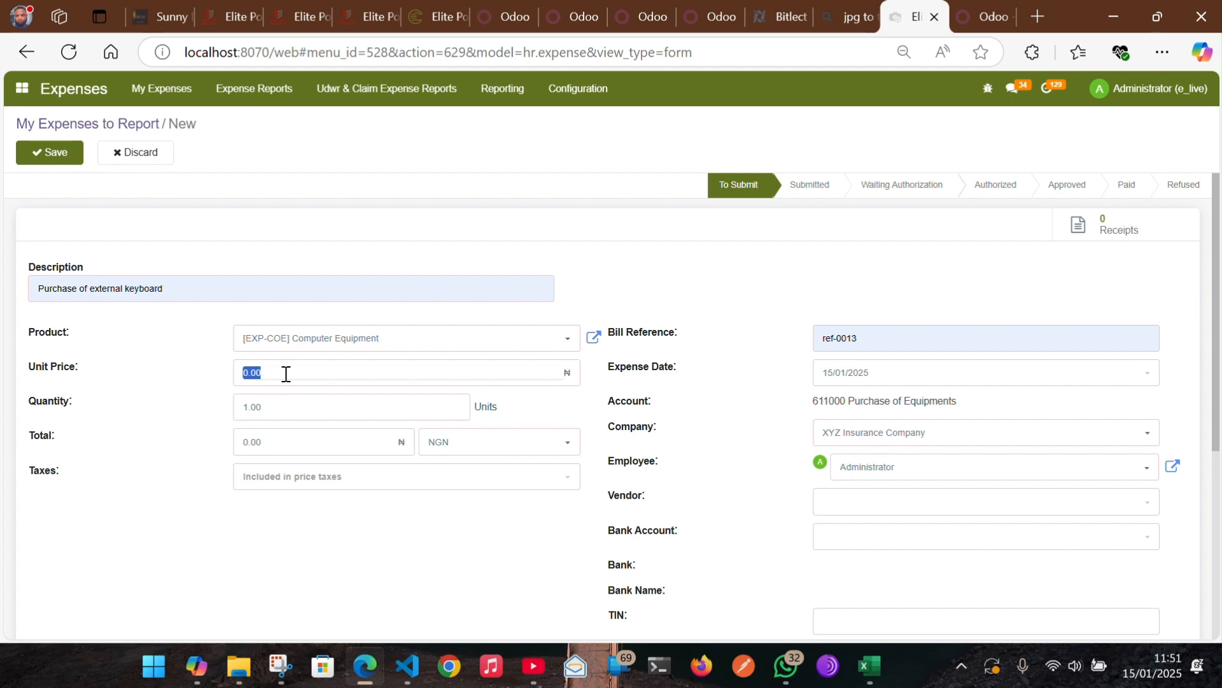
pyautogui.write('10,000')
pyautogui.click(261, 405)
pyautogui.doubleClick(262, 405)
pyautogui.write('2')
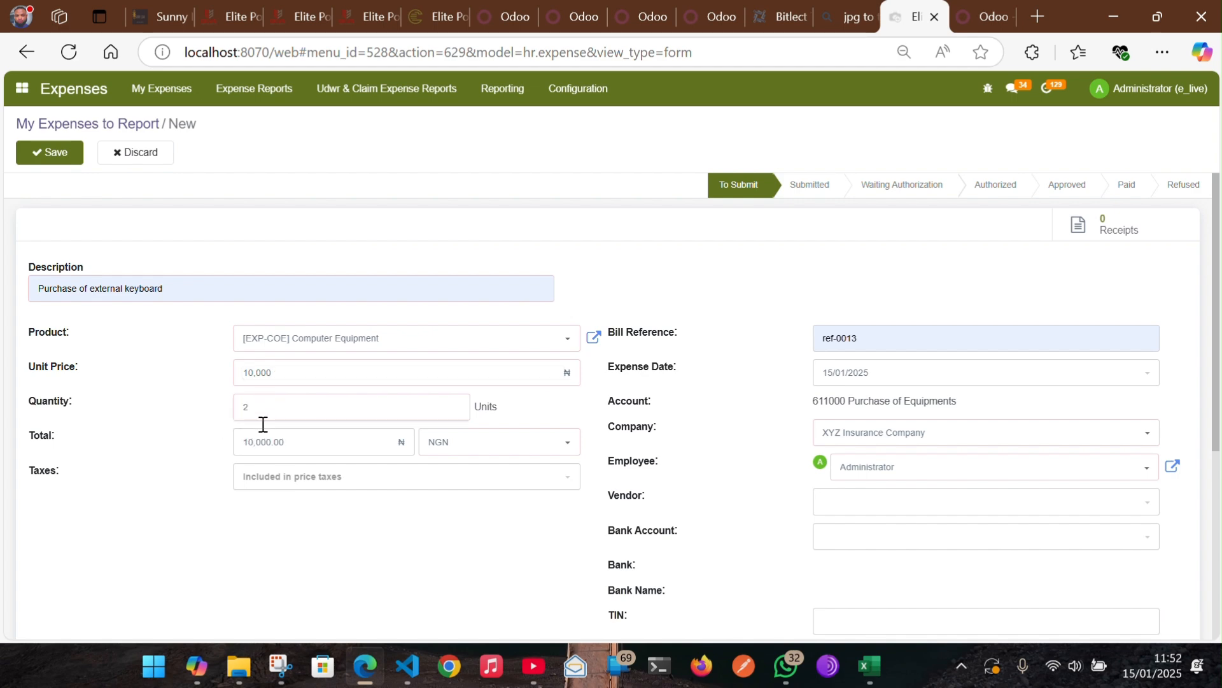
pyautogui.click(113, 518)
# Step: Try the WHT 5.00% tax on the expense and remove it again
pyautogui.click(303, 482)
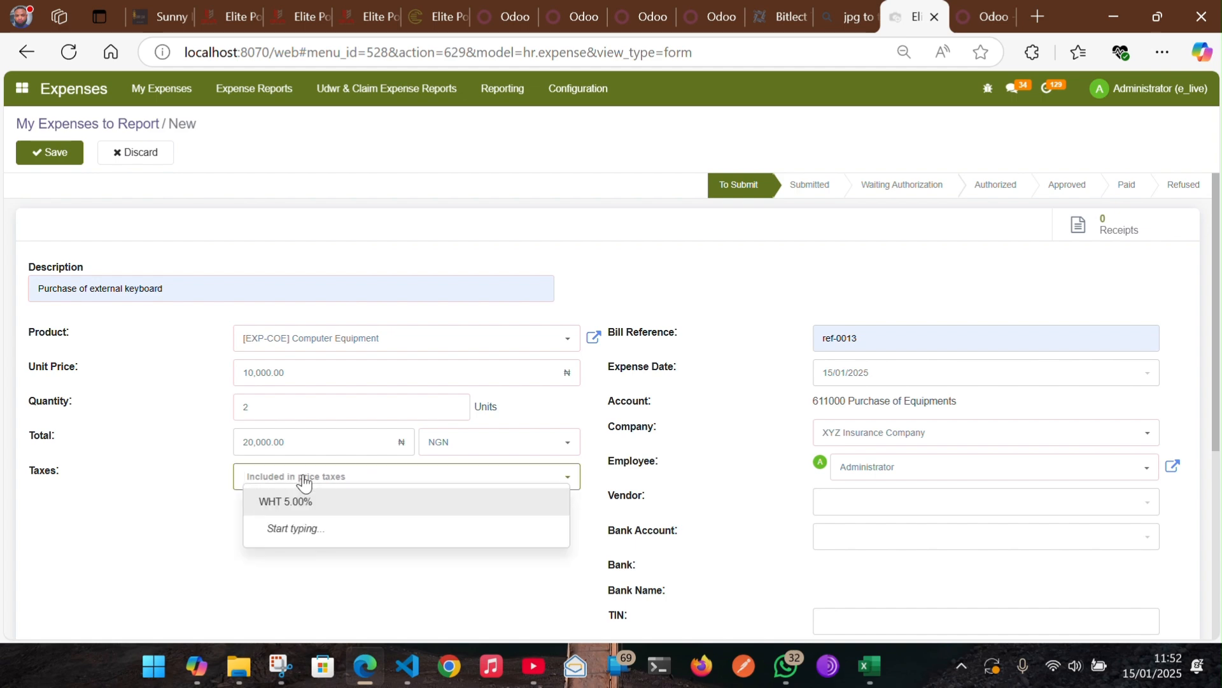
pyautogui.click(277, 502)
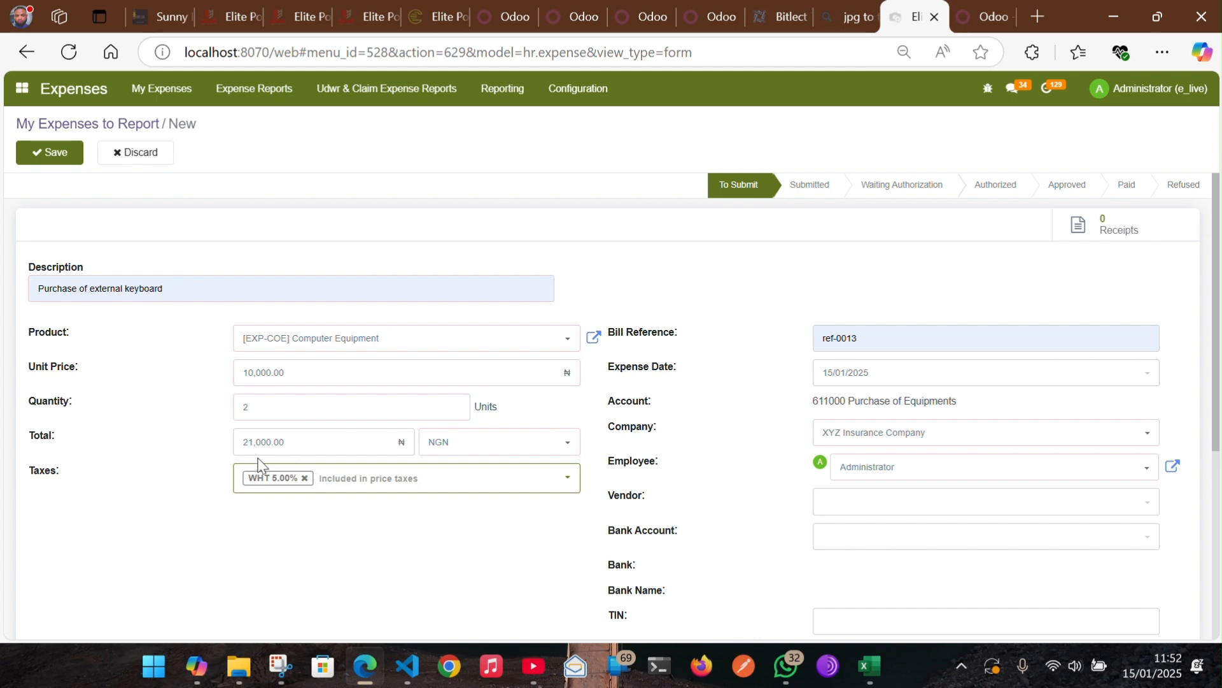
pyautogui.click(305, 478)
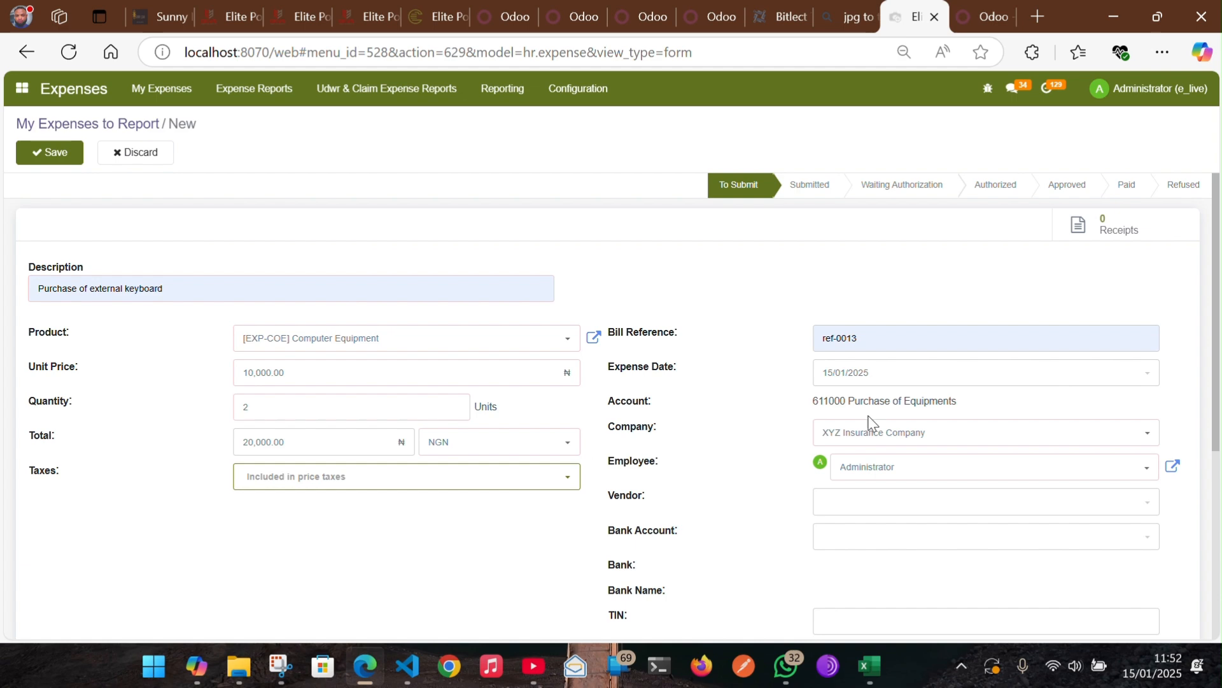
# Step: Set the expense date to 14/01/2025
pyautogui.tripleClick(897, 334)
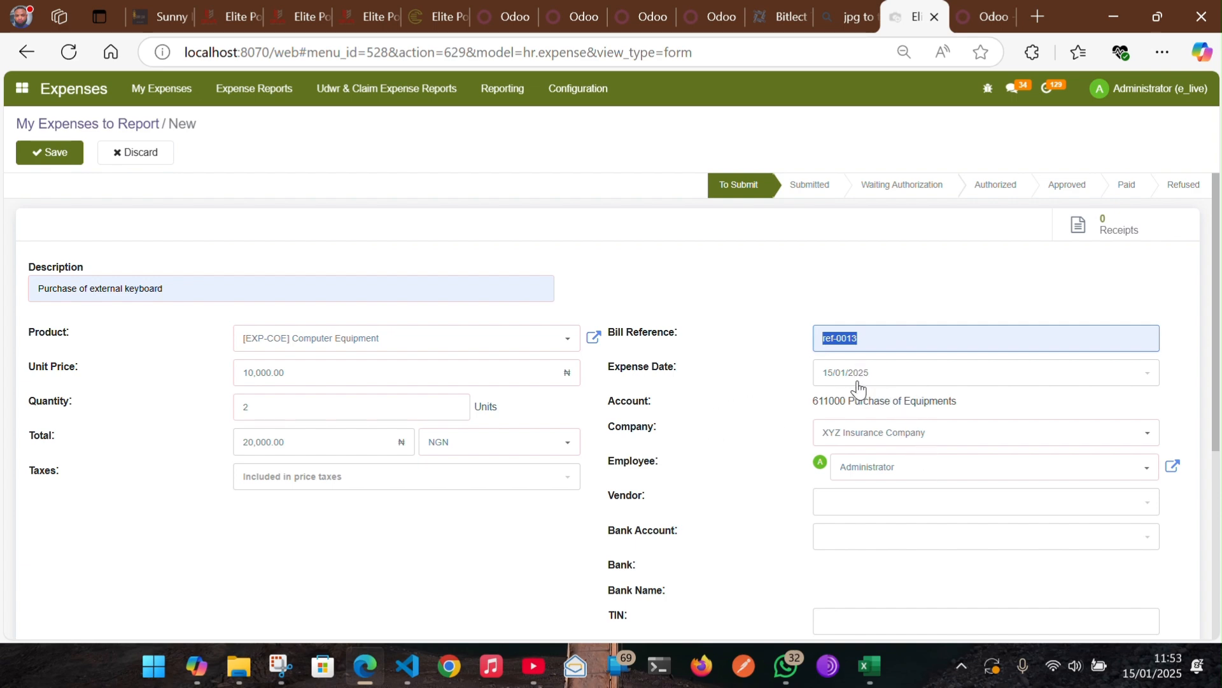
pyautogui.click(820, 383)
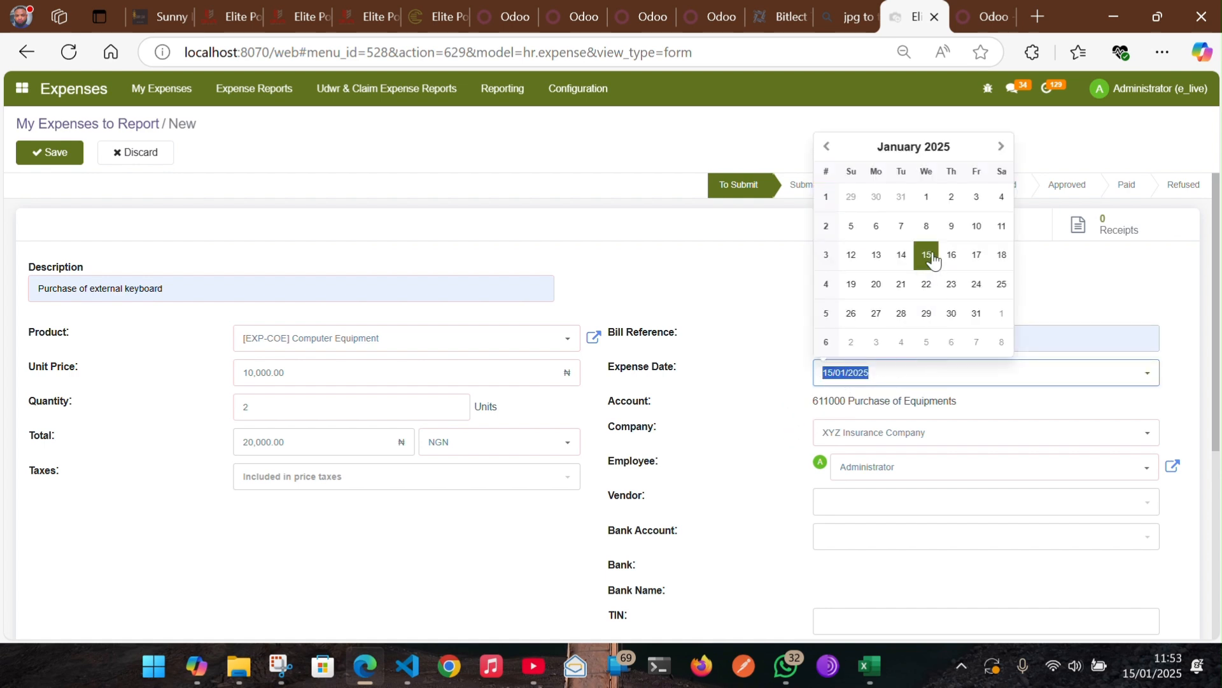
pyautogui.click(903, 262)
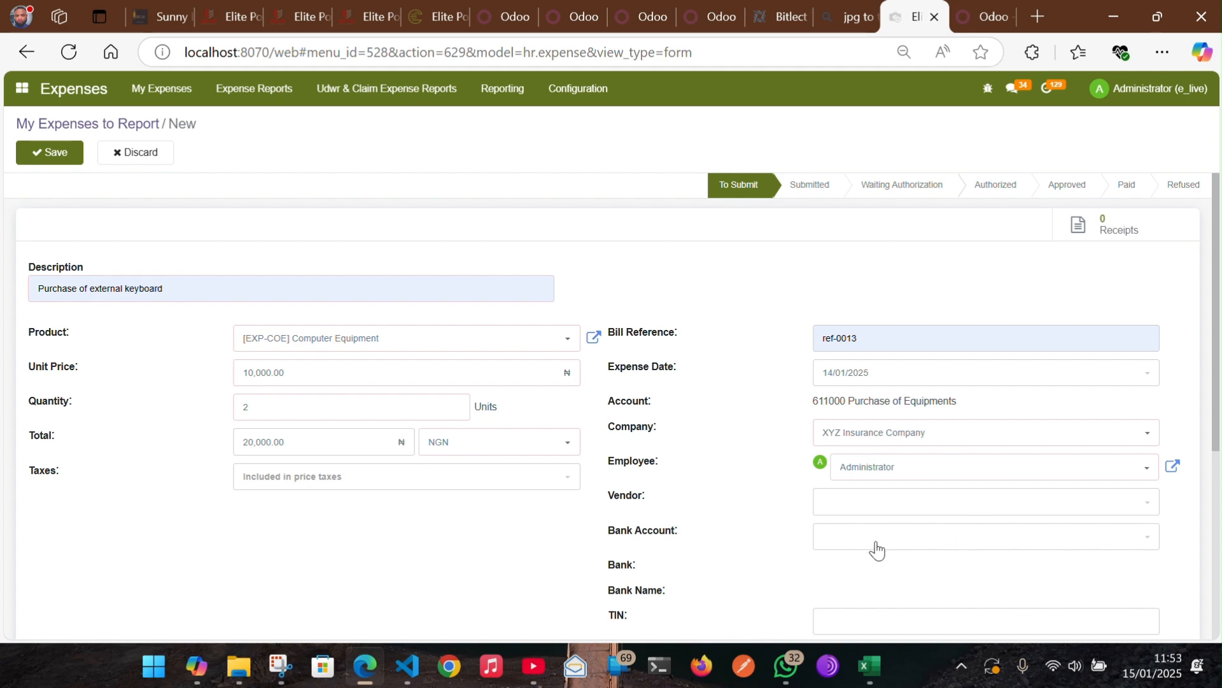
# Step: Check the remaining fields down to the notes, leaving them as they are, and save the expense
pyautogui.scroll(-1, 841, 555)
pyautogui.scroll(-1, 840, 555)
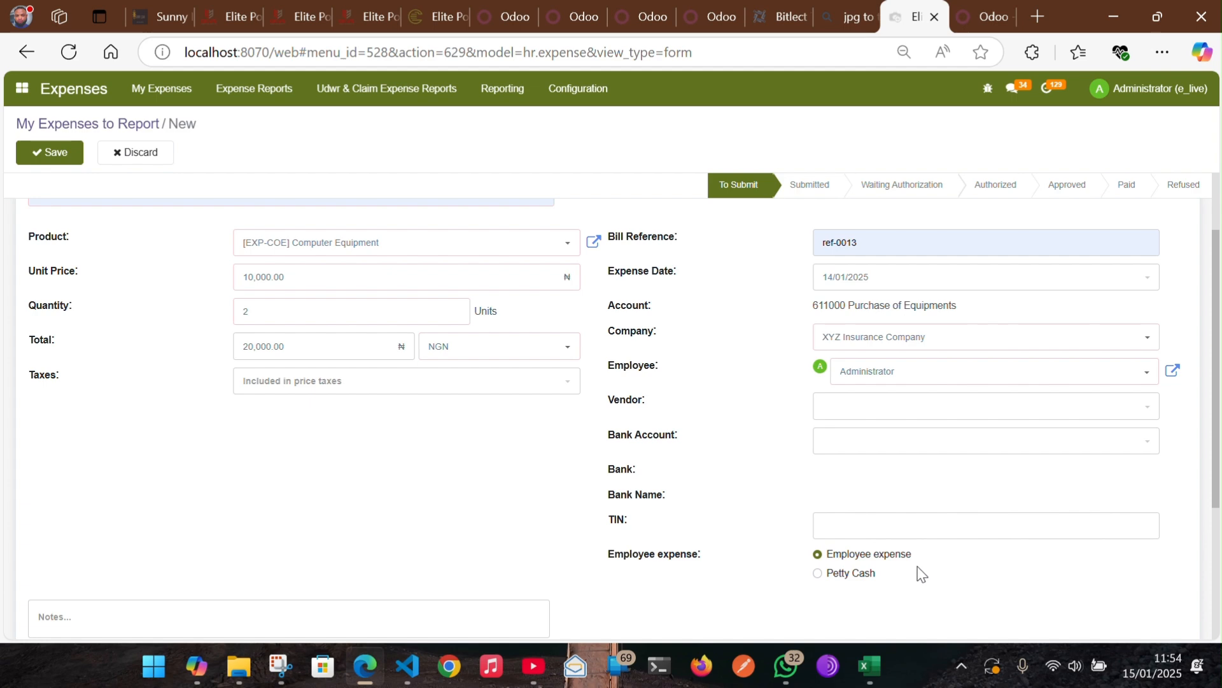
pyautogui.scroll(-1, 495, 540)
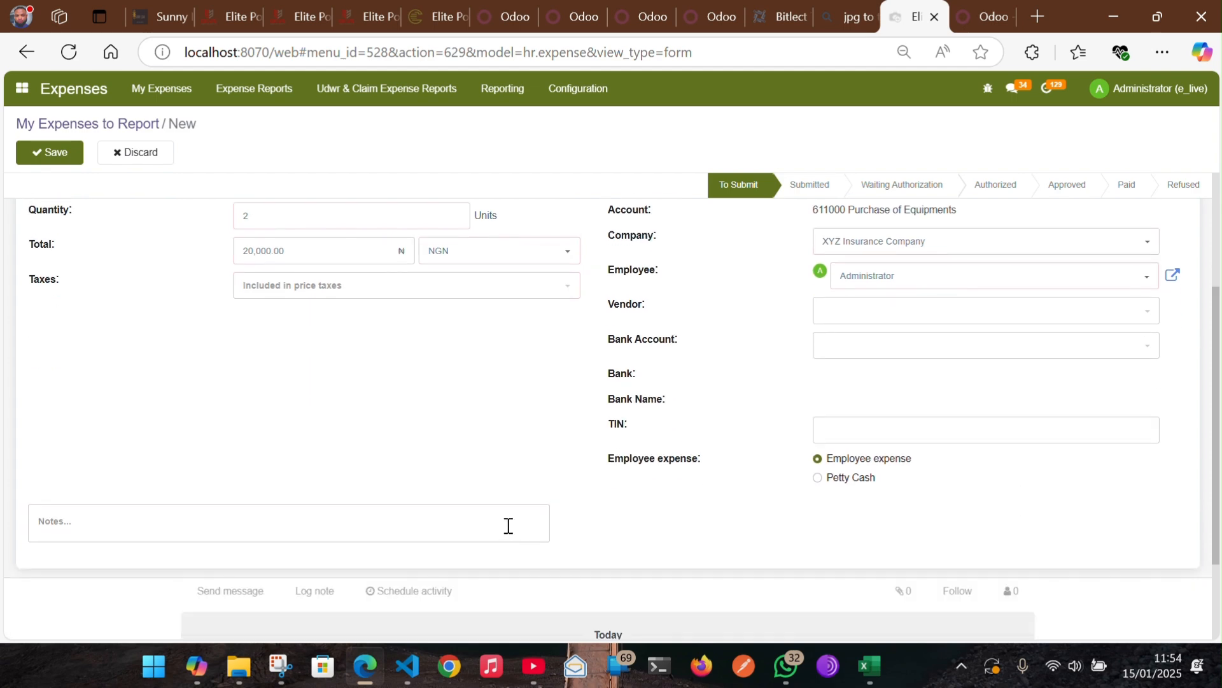
pyautogui.click(497, 518)
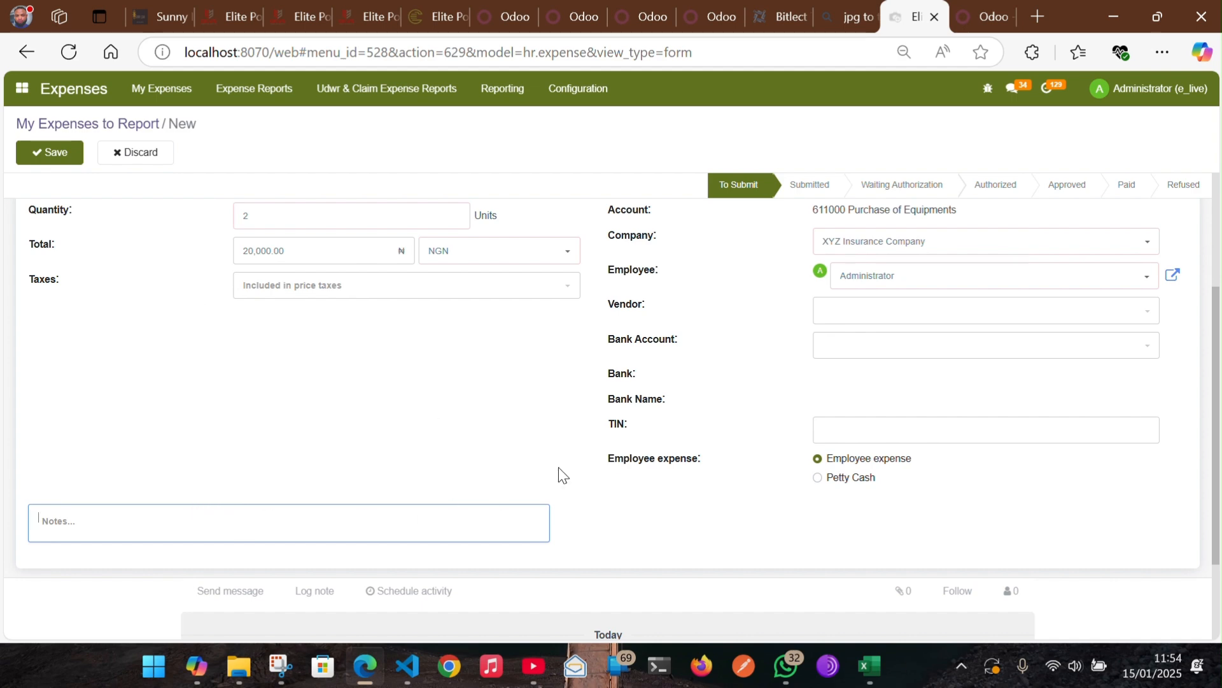
pyautogui.scroll(3, 534, 490)
pyautogui.scroll(2, 522, 553)
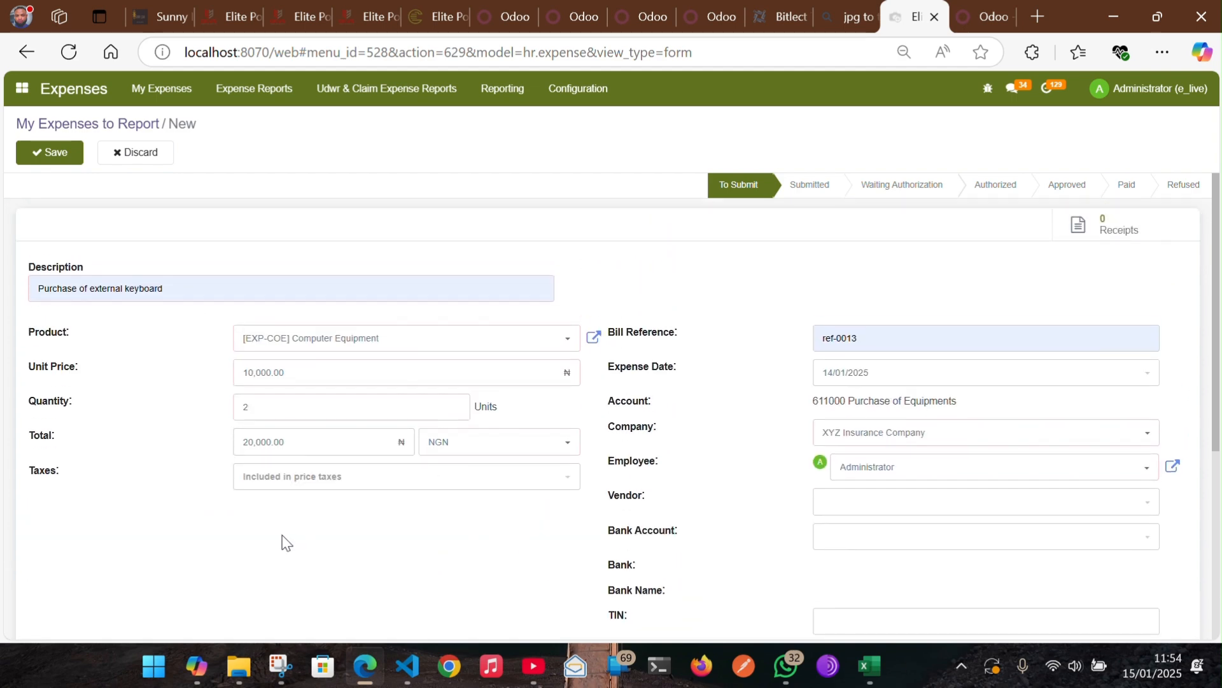
pyautogui.click(51, 156)
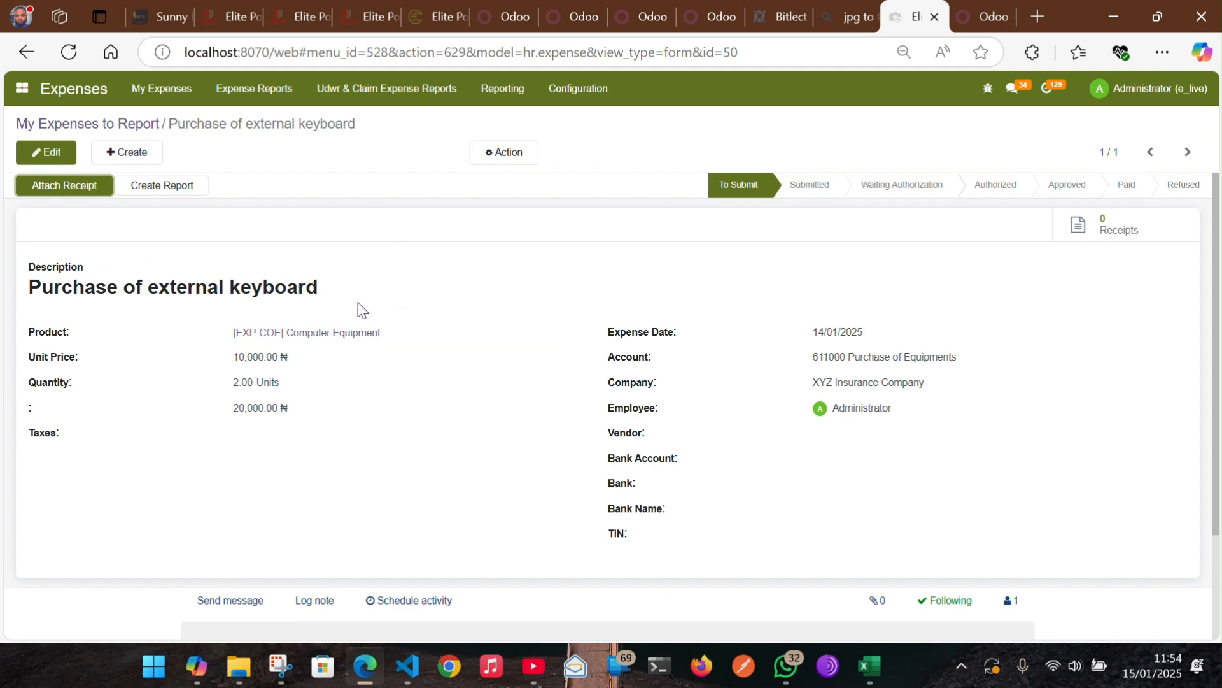
# Step: Attach the PDF file Debit_Credit Note (8) from Downloads as the expense's receipt
pyautogui.click(74, 195)
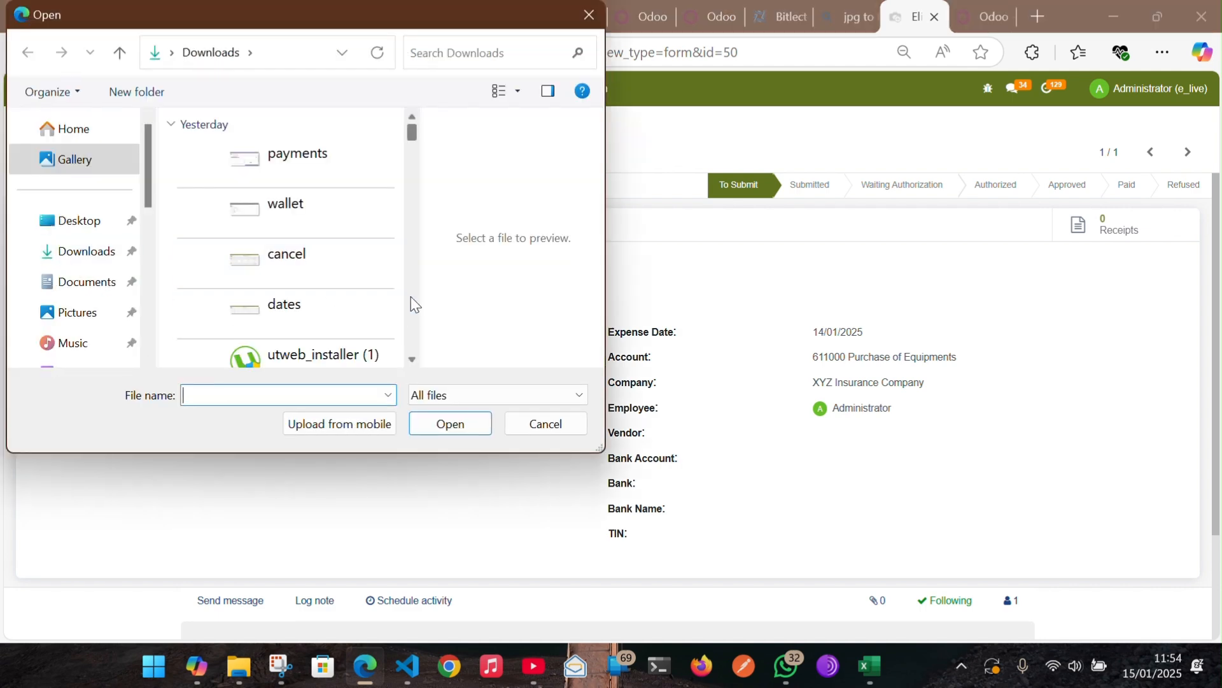
pyautogui.scroll(-4, 414, 300)
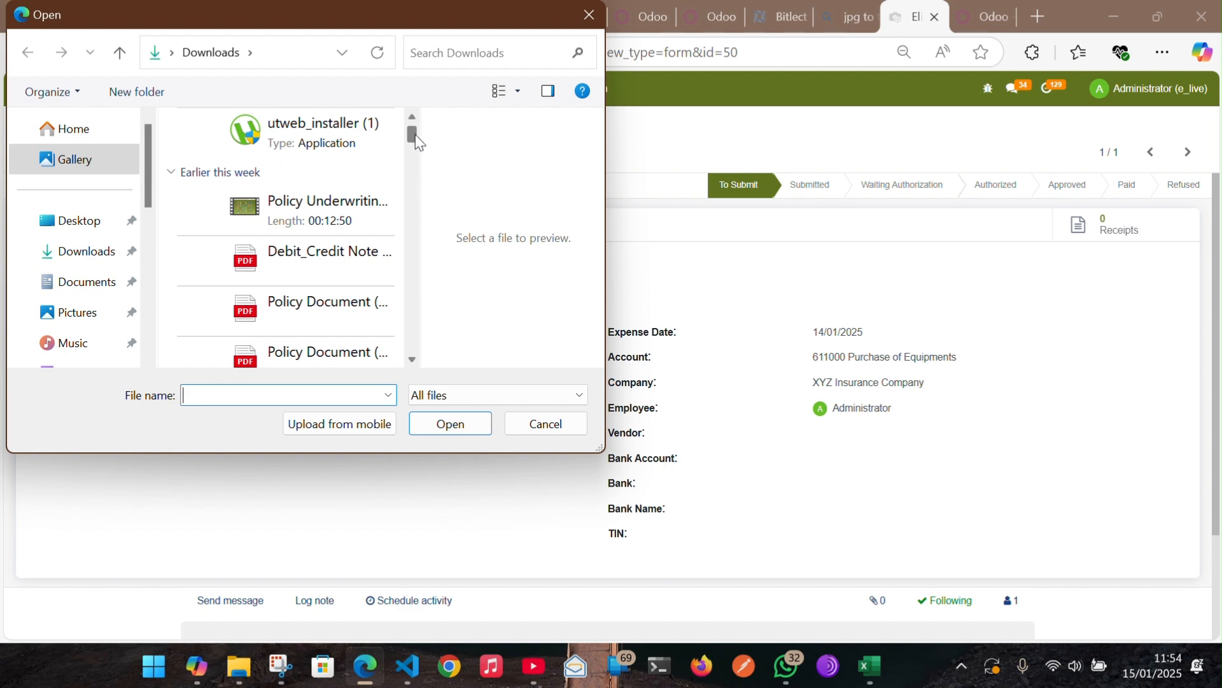
pyautogui.click(262, 320)
pyautogui.click(263, 273)
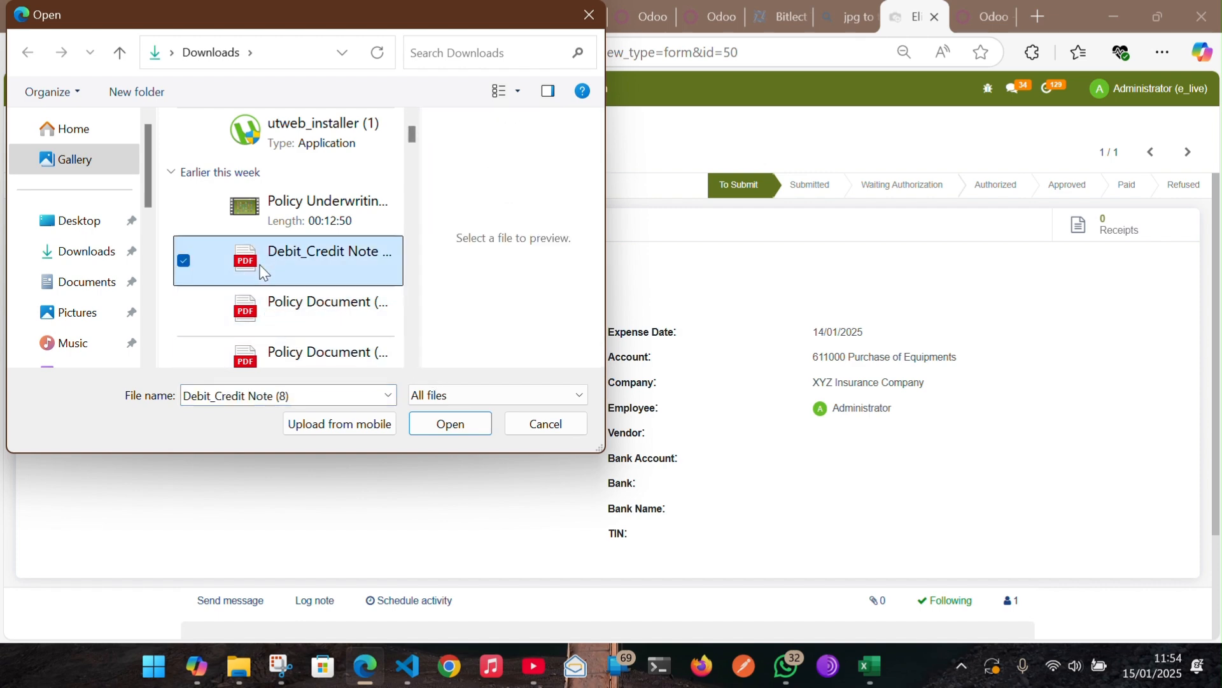
pyautogui.click(458, 420)
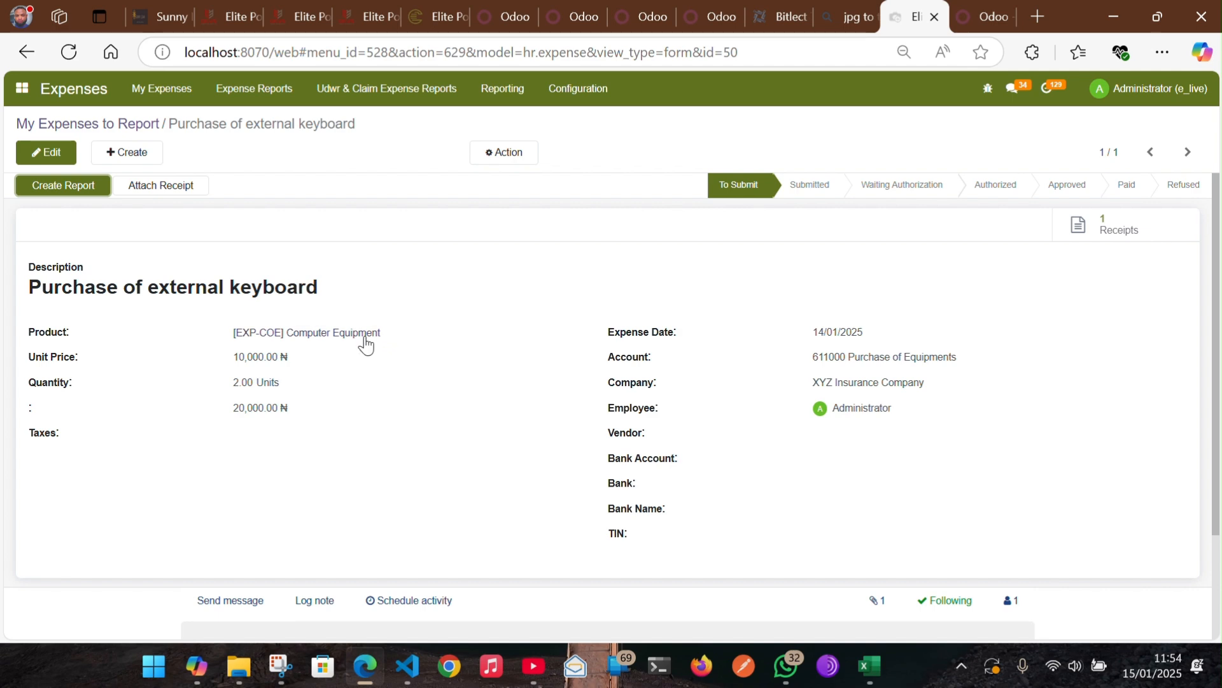
# Step: Create an expense report from the keyboard expense and submit it to the preset manager
pyautogui.click(60, 189)
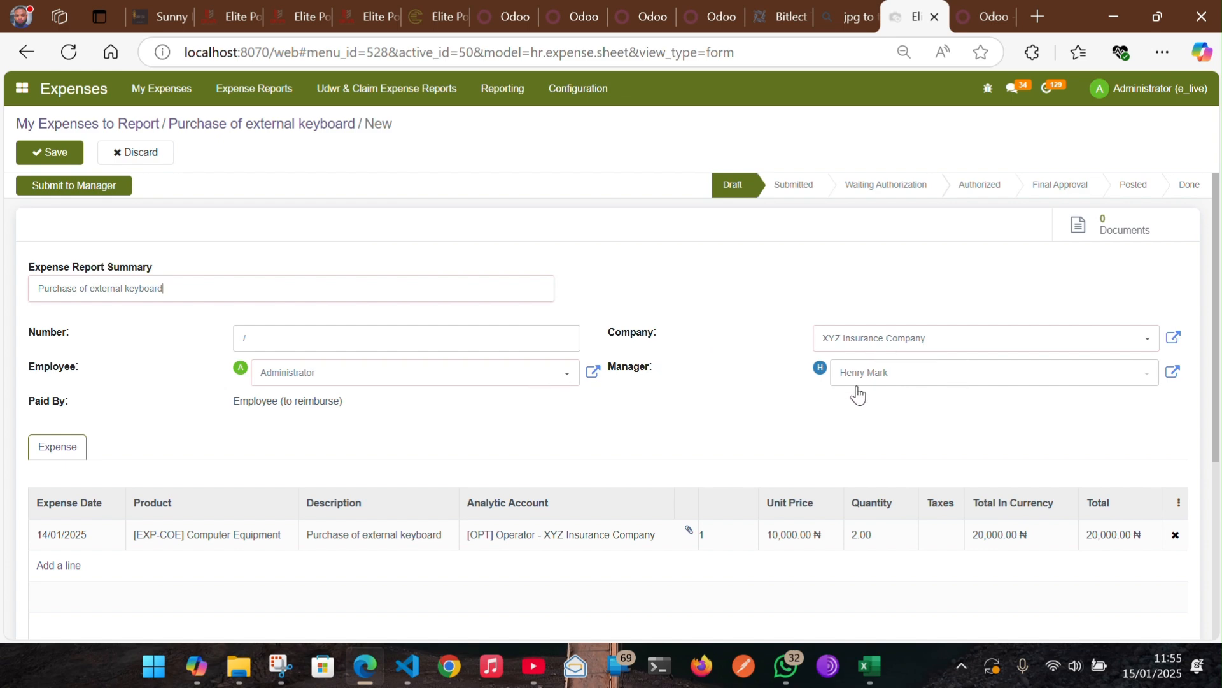
pyautogui.click(1069, 383)
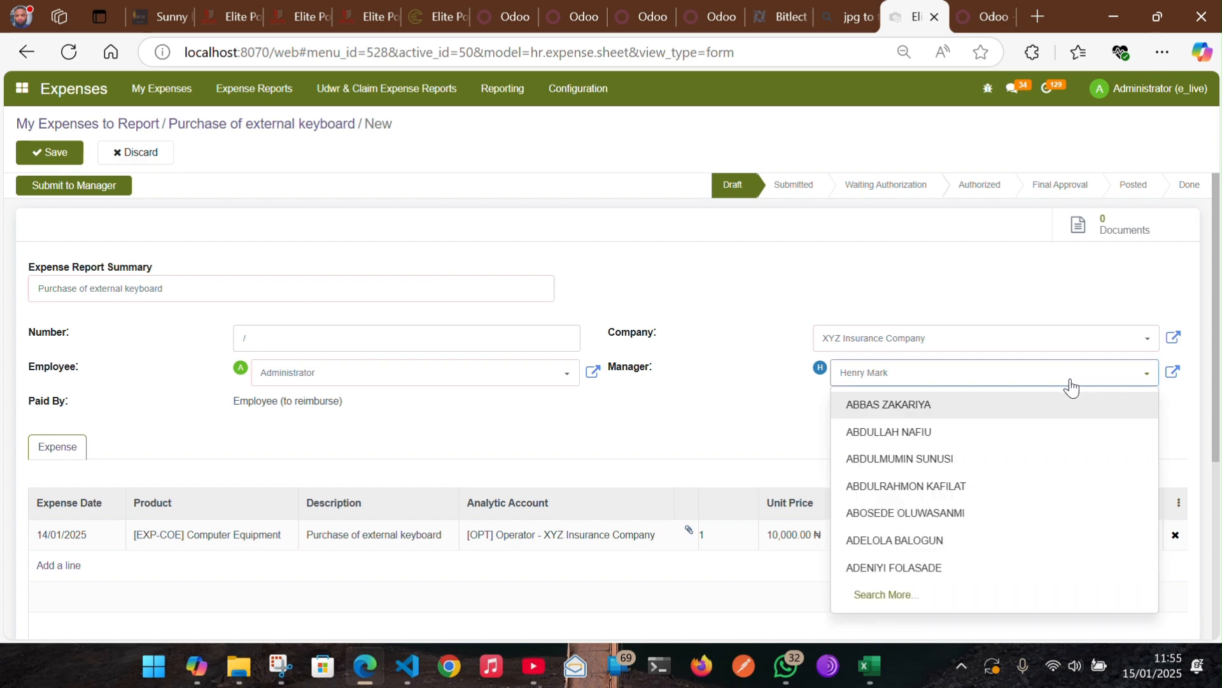
pyautogui.click(644, 412)
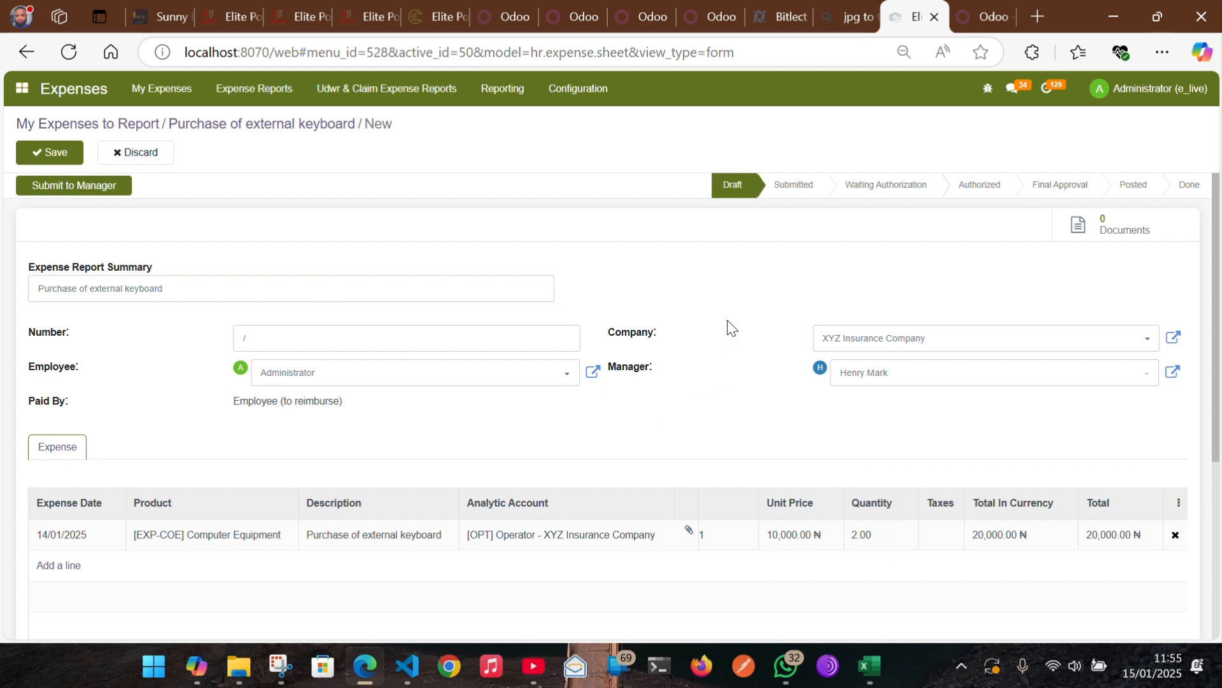
pyautogui.click(118, 191)
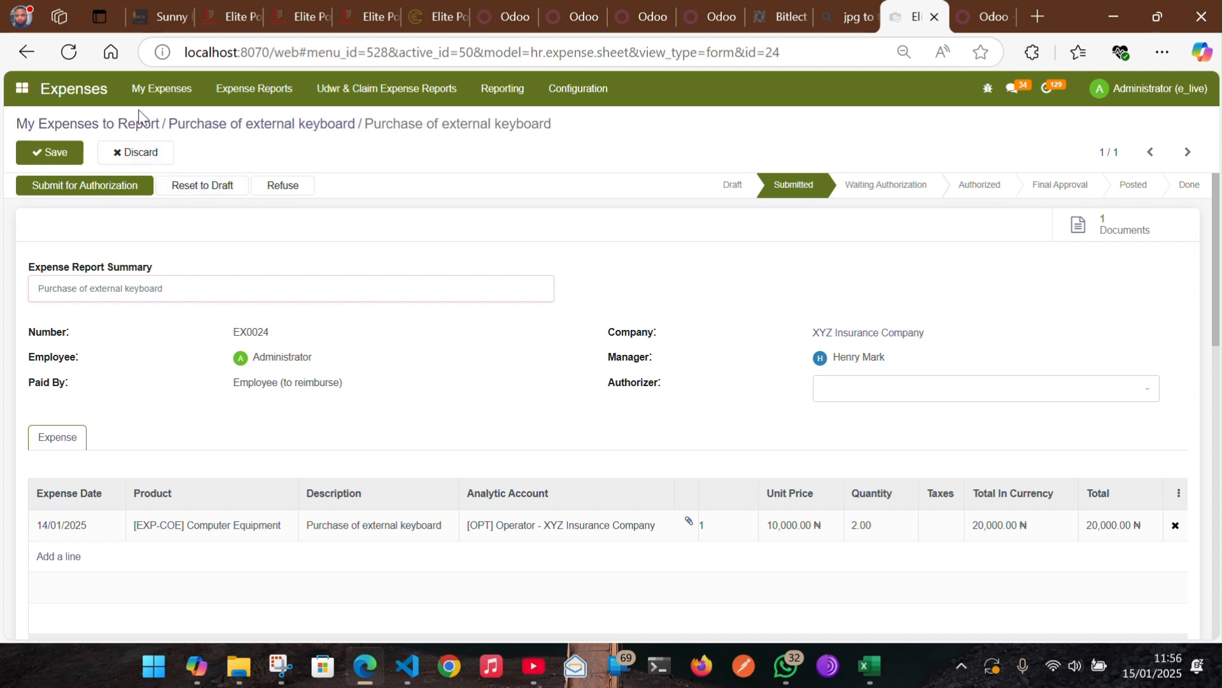
# Step: Reopen the Expenses app and view the list of submitted expense reports
pyautogui.click(22, 95)
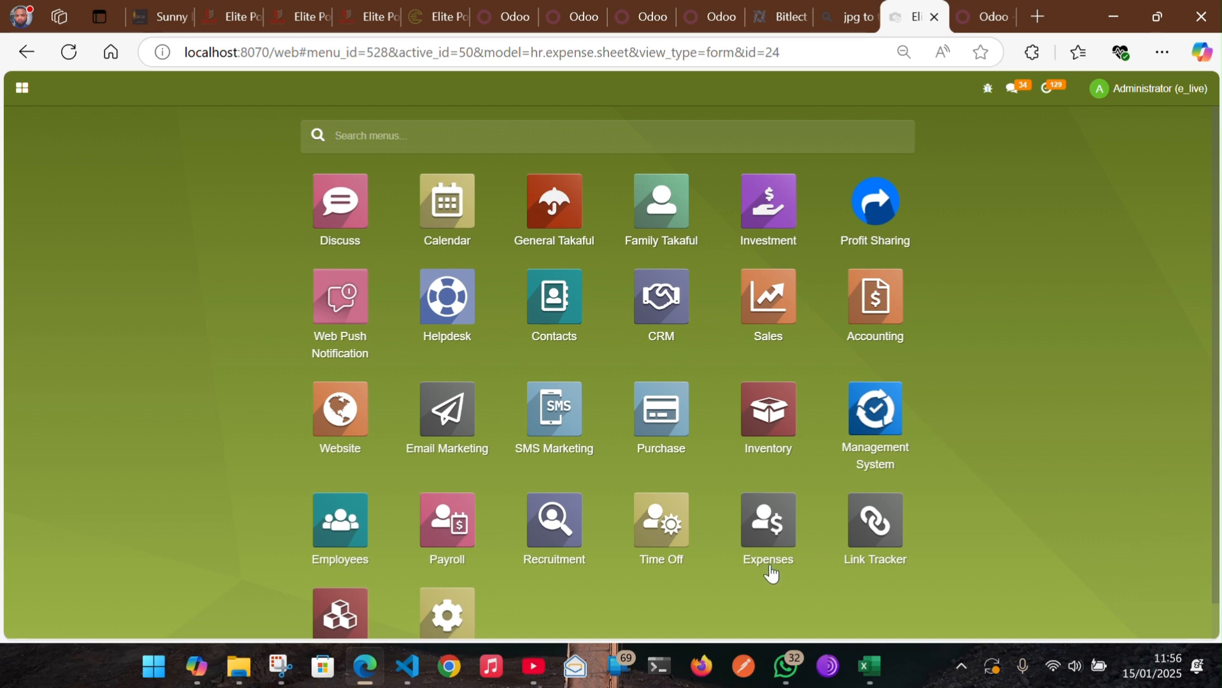
pyautogui.click(764, 528)
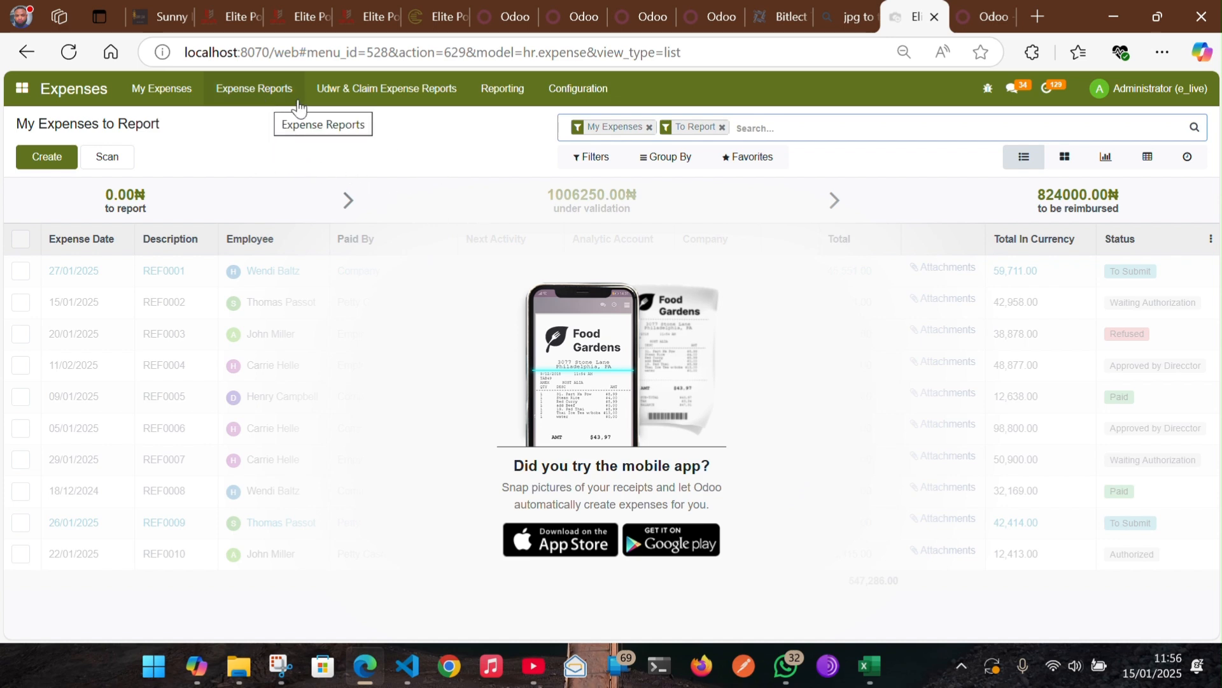
pyautogui.click(273, 96)
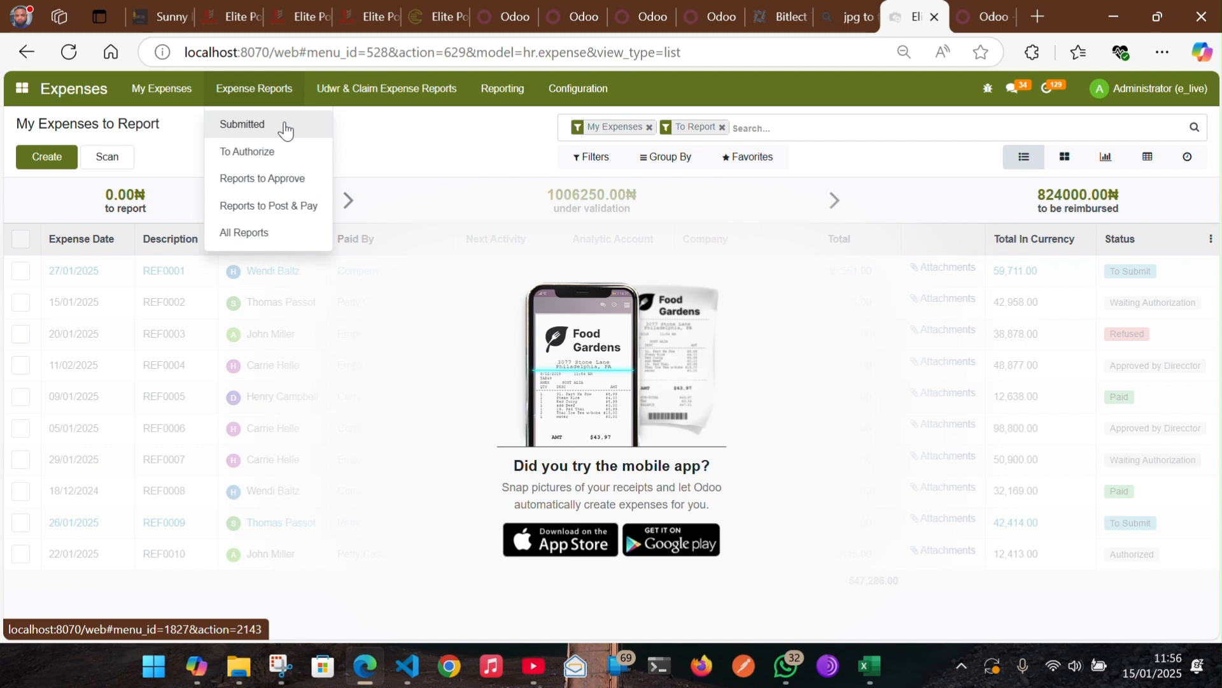
pyautogui.click(286, 127)
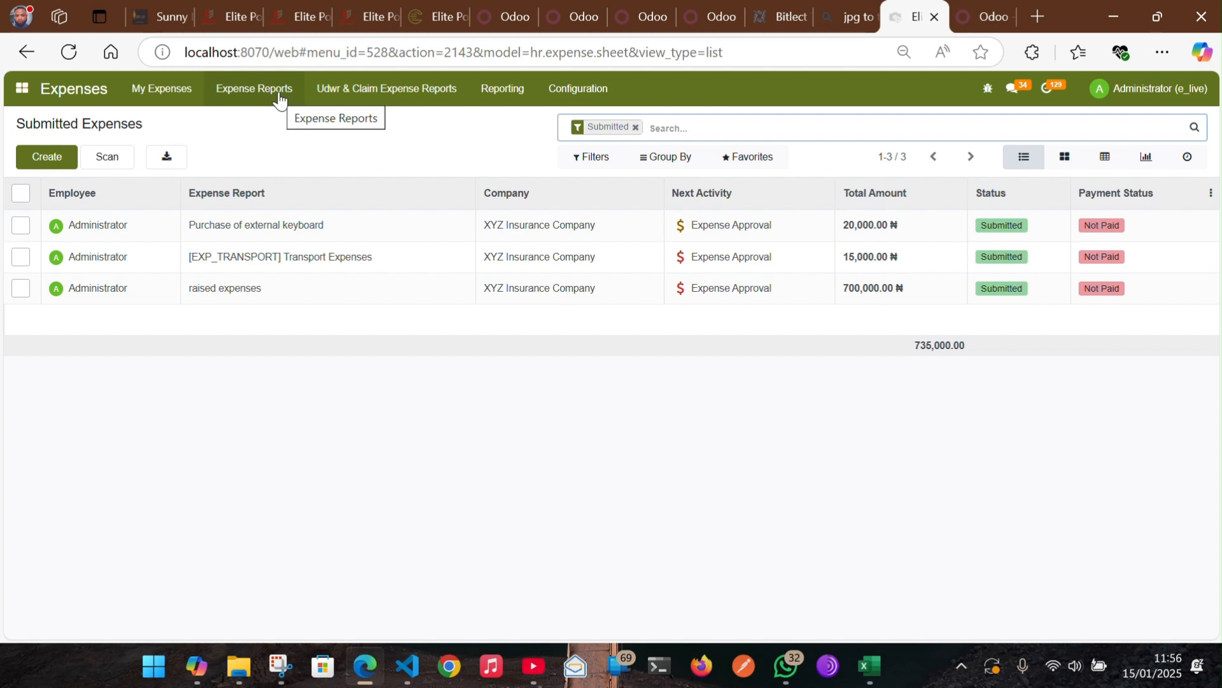
# Step: View the expense reports to authorize and the reports to post and pay
pyautogui.click(278, 96)
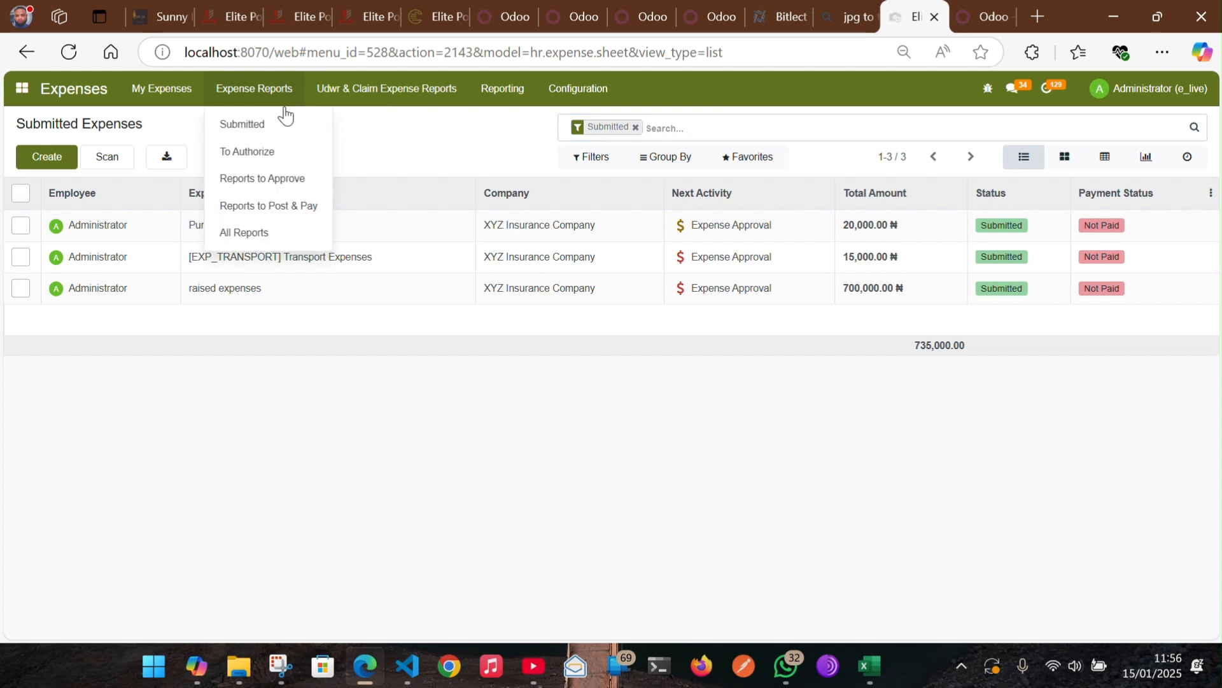
pyautogui.click(284, 153)
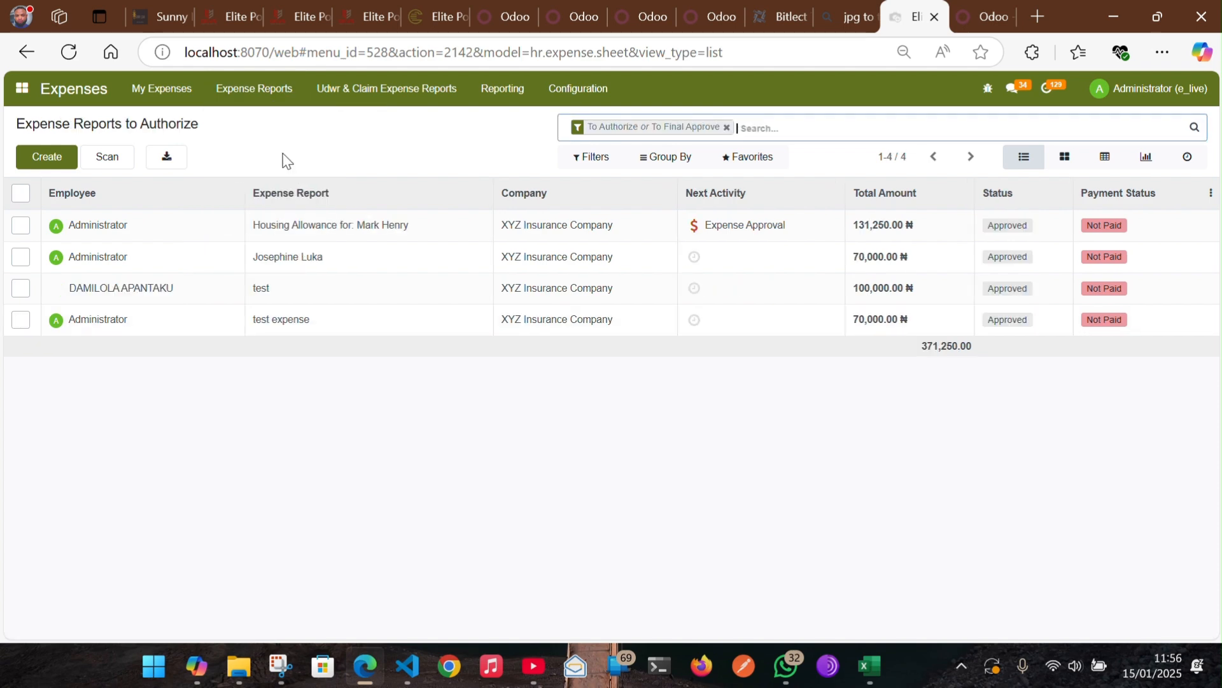
pyautogui.click(261, 95)
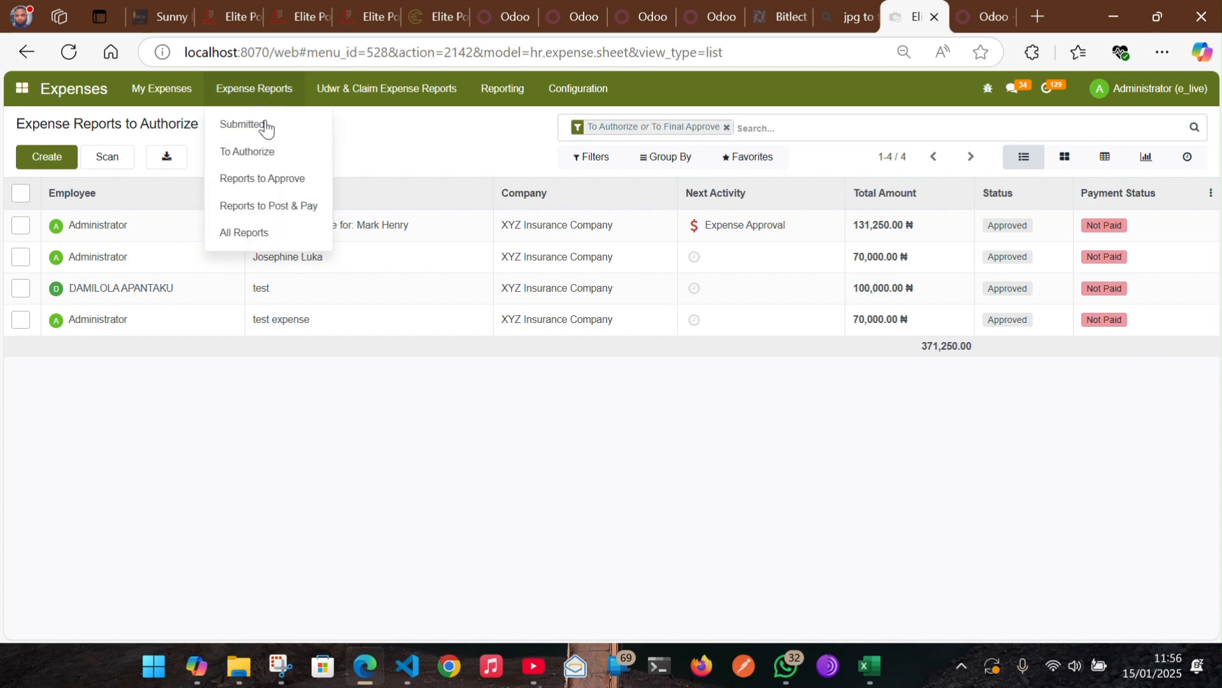
pyautogui.click(284, 219)
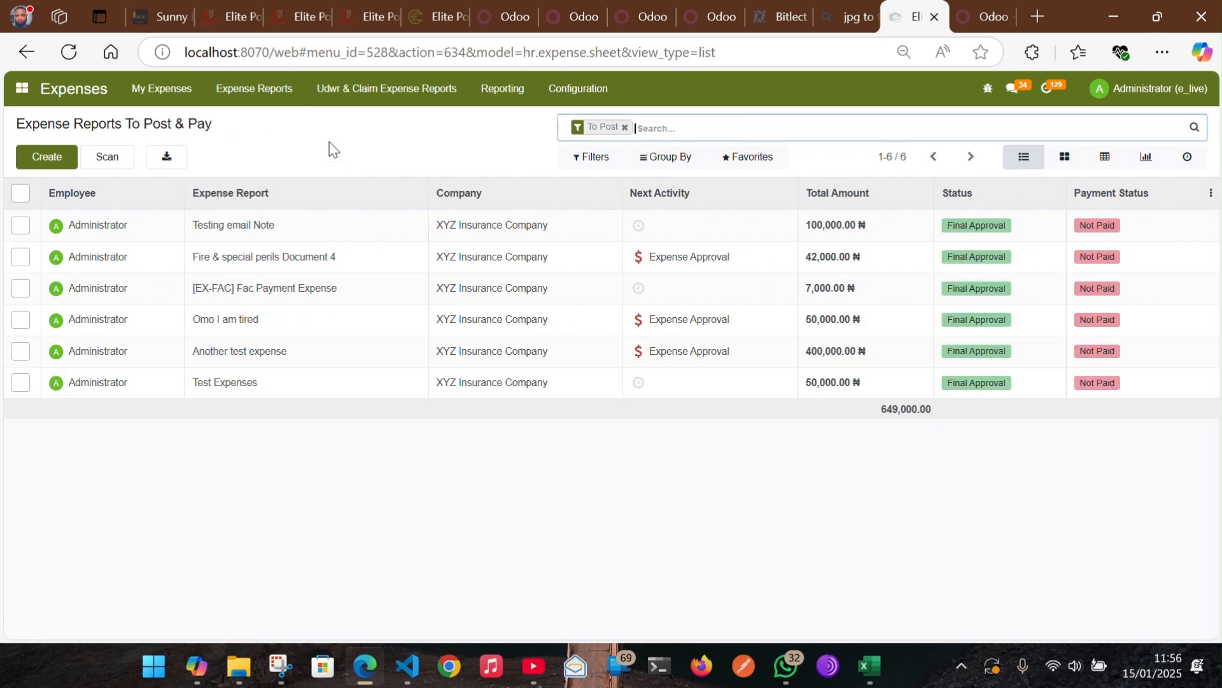
# Step: Return to the submitted expense reports and open the Purchase of external keyboard report
pyautogui.click(267, 96)
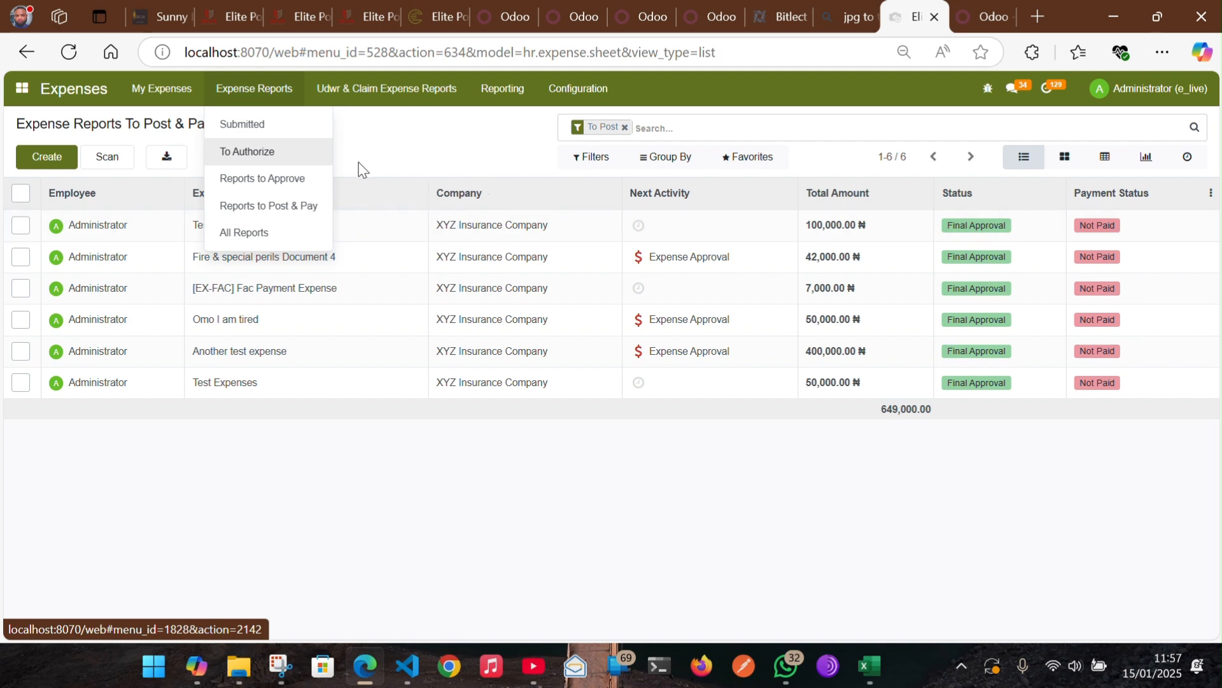
pyautogui.click(402, 146)
pyautogui.click(261, 89)
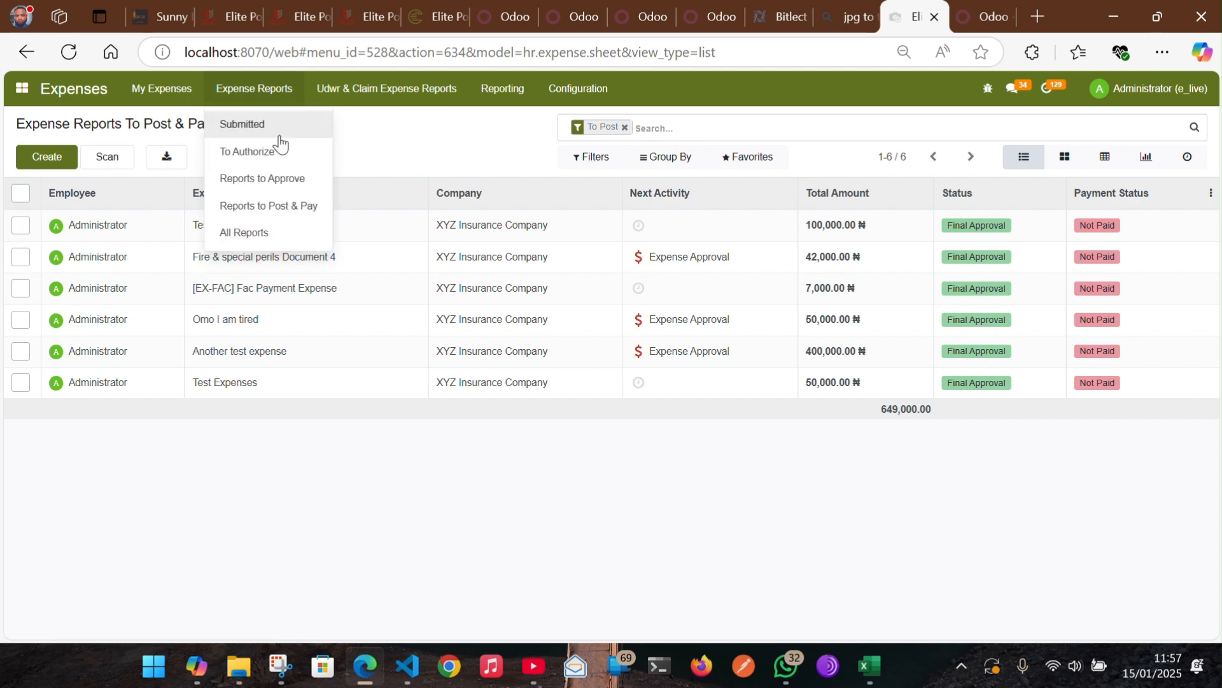
pyautogui.click(275, 127)
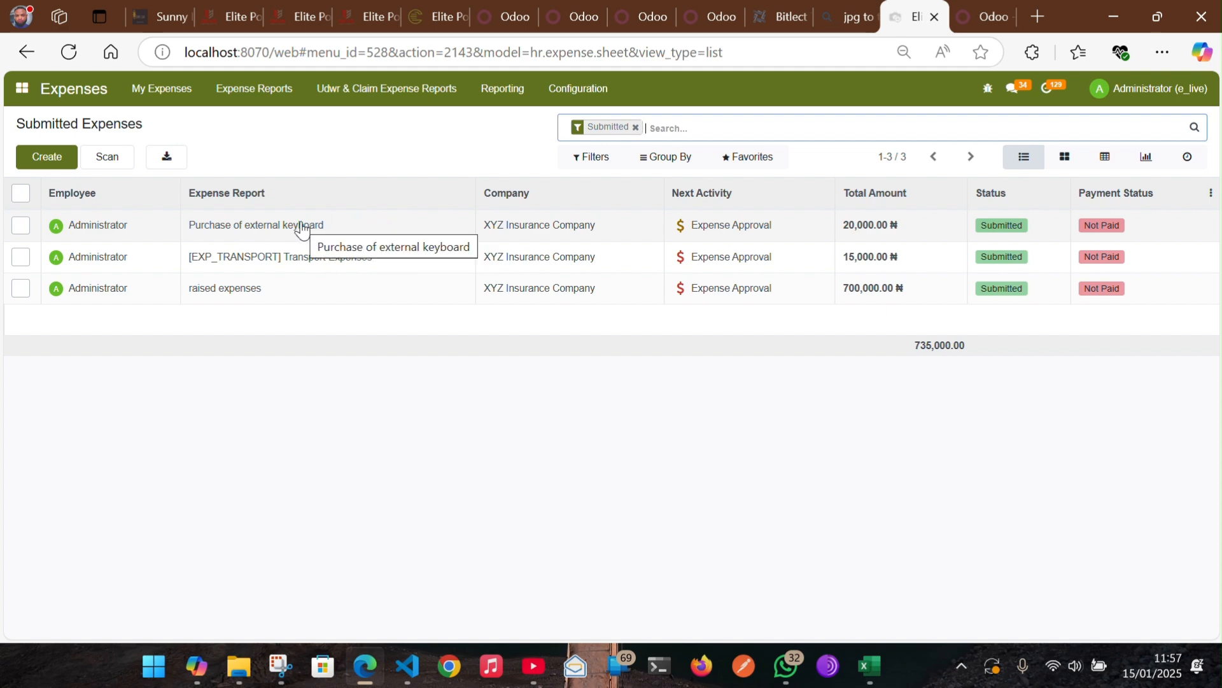
pyautogui.click(252, 101)
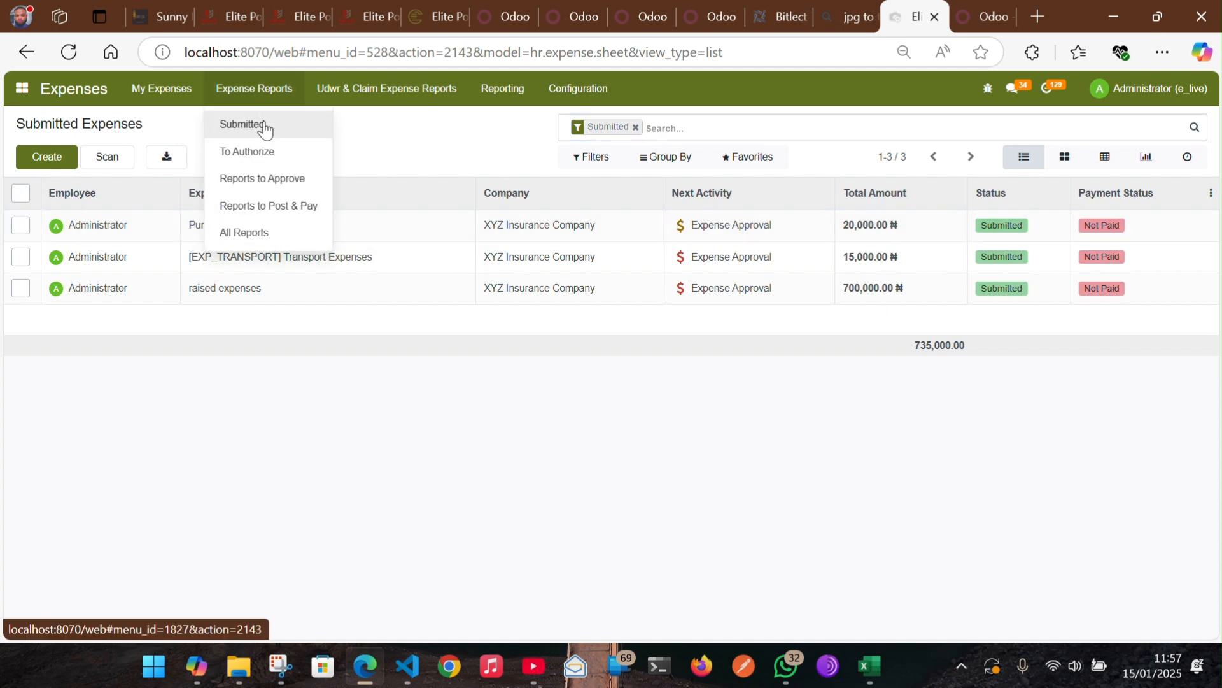
pyautogui.click(383, 128)
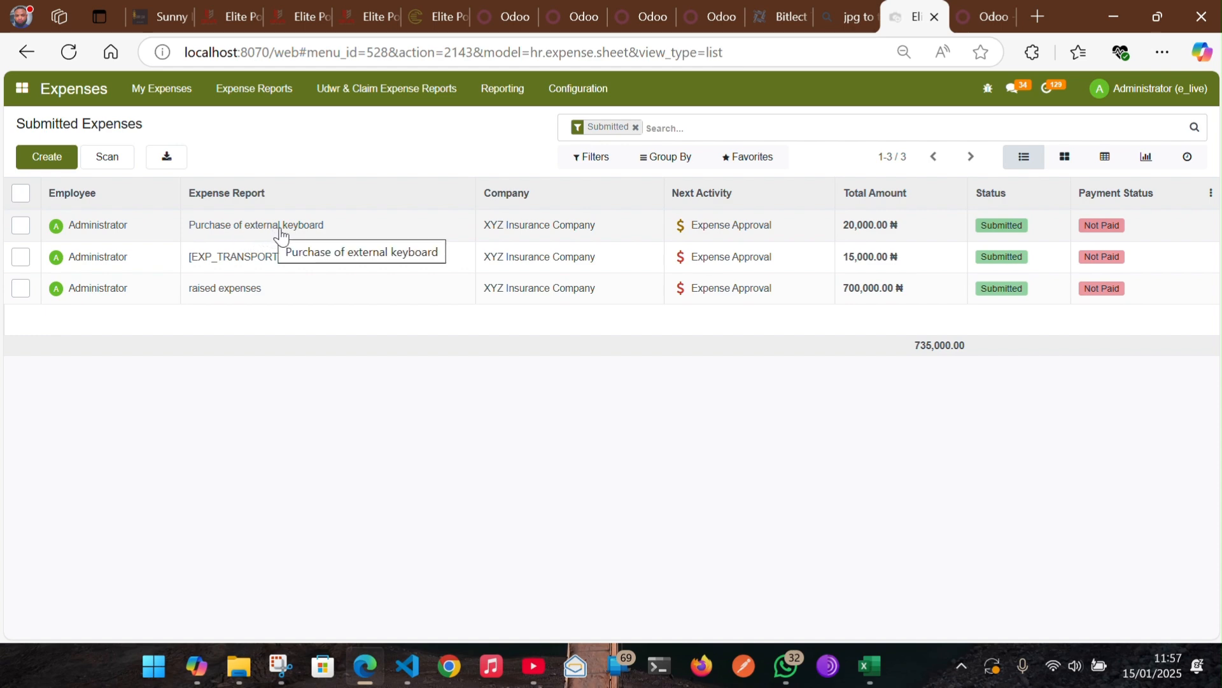
pyautogui.click(253, 234)
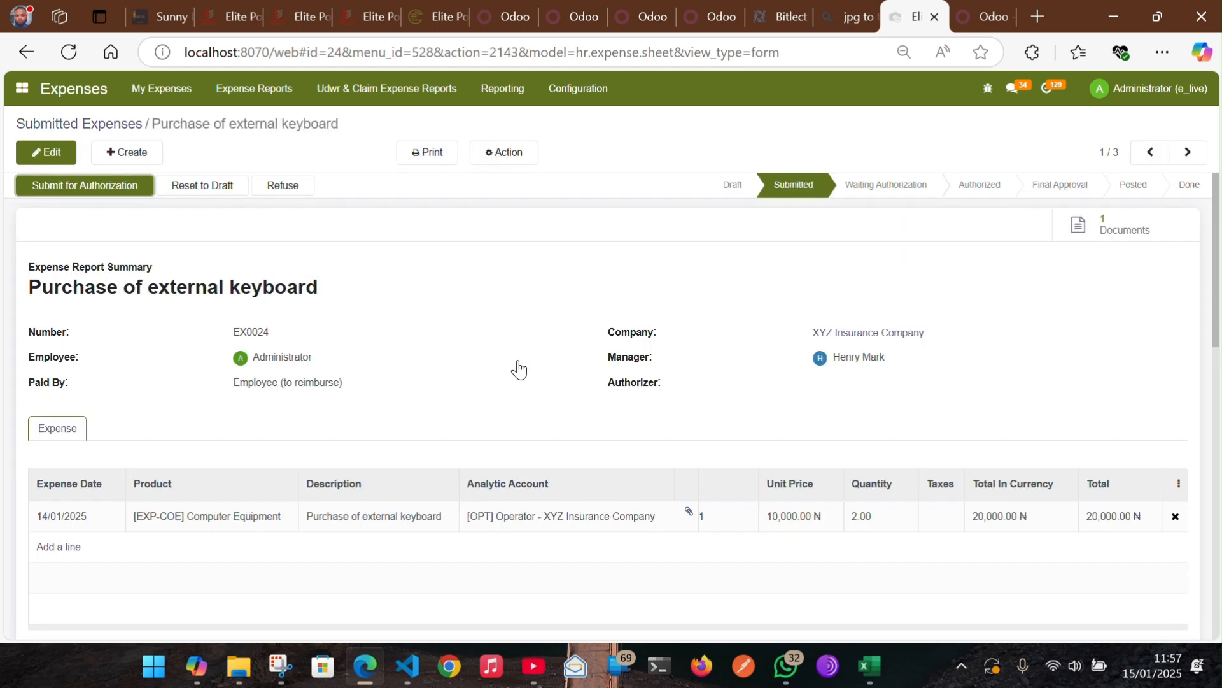
# Step: Open the receipt Debit_Credit Note (8).pdf from the keyboard expense line, download it and return to the expense report
pyautogui.scroll(-2, 547, 330)
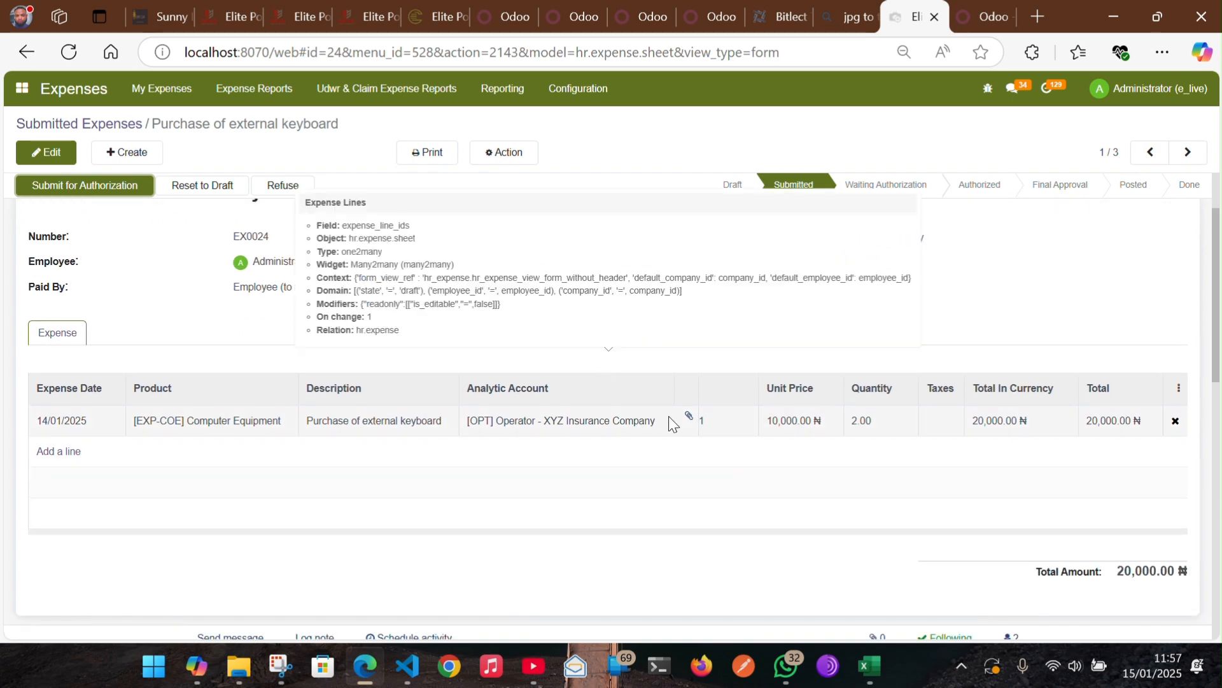
pyautogui.click(691, 418)
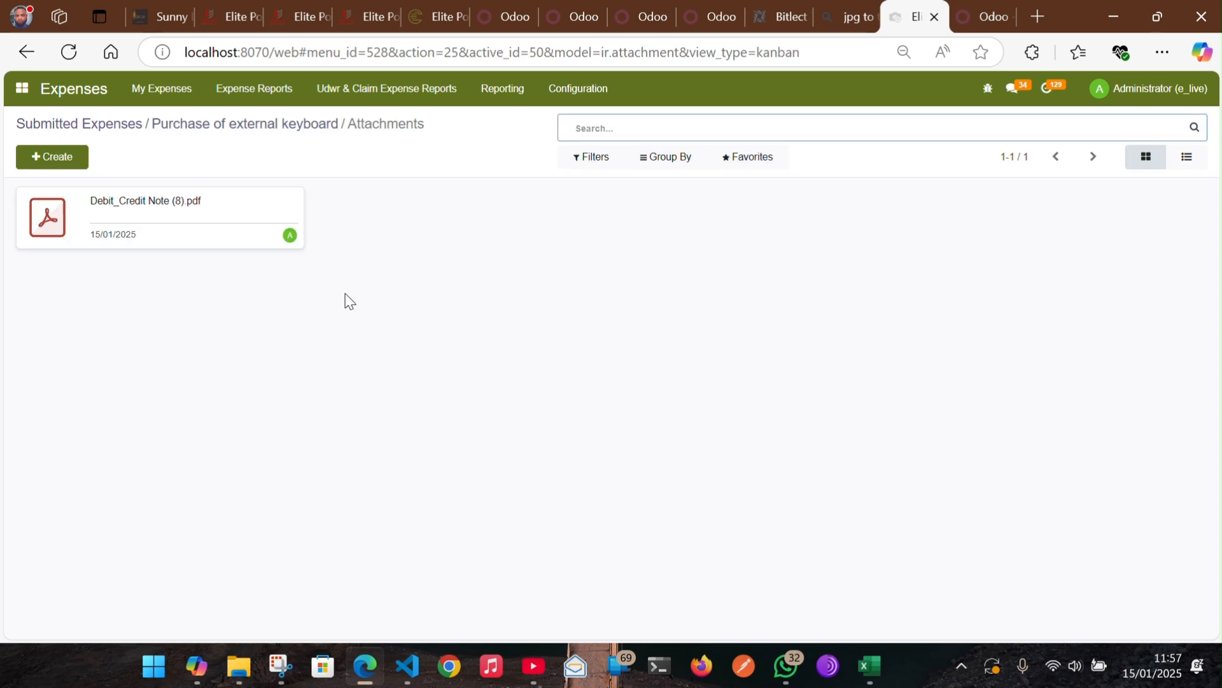
pyautogui.click(56, 223)
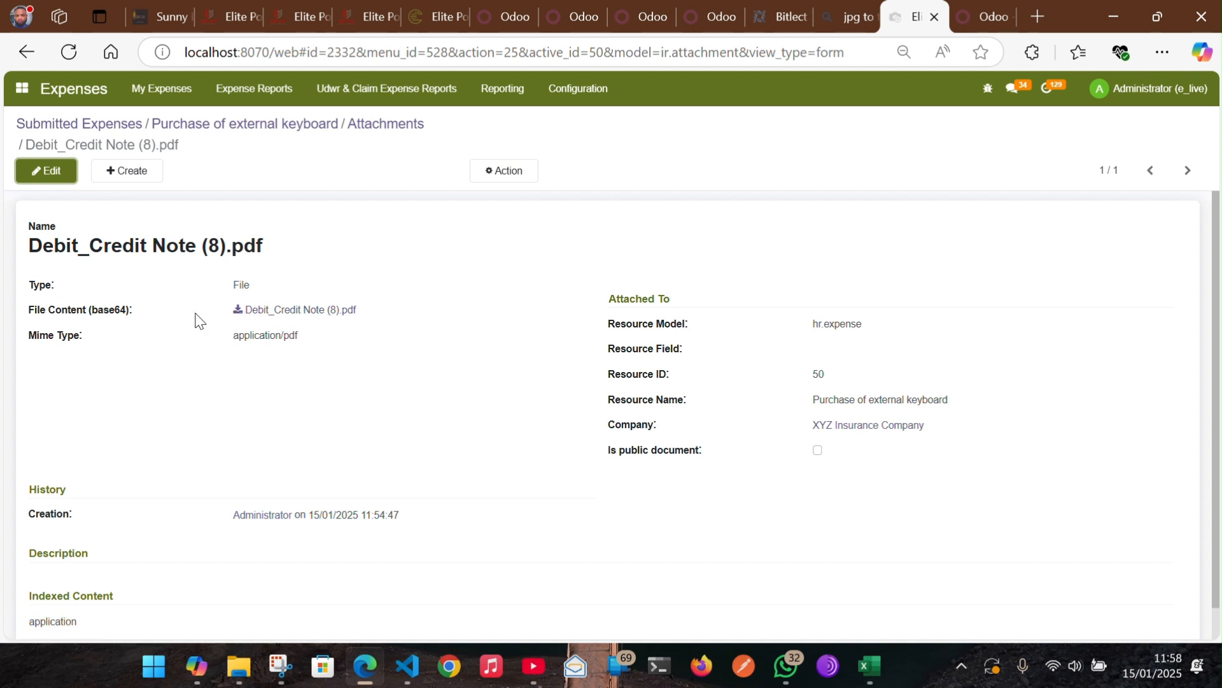
pyautogui.click(253, 312)
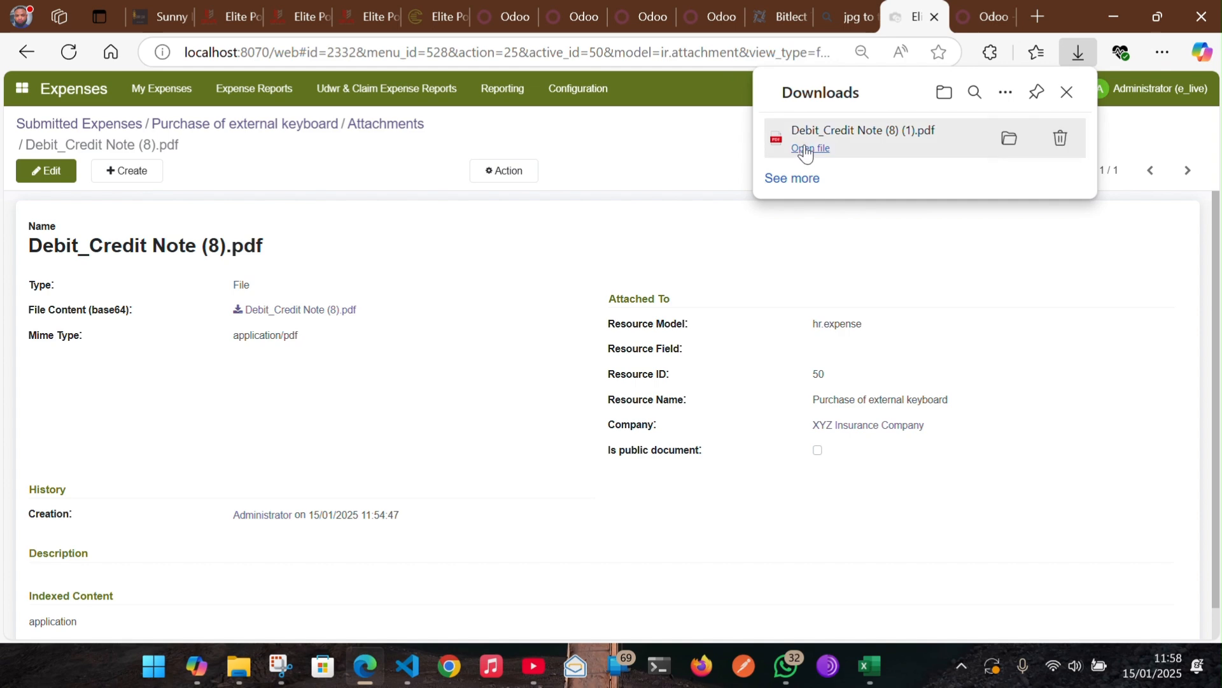
pyautogui.click(268, 124)
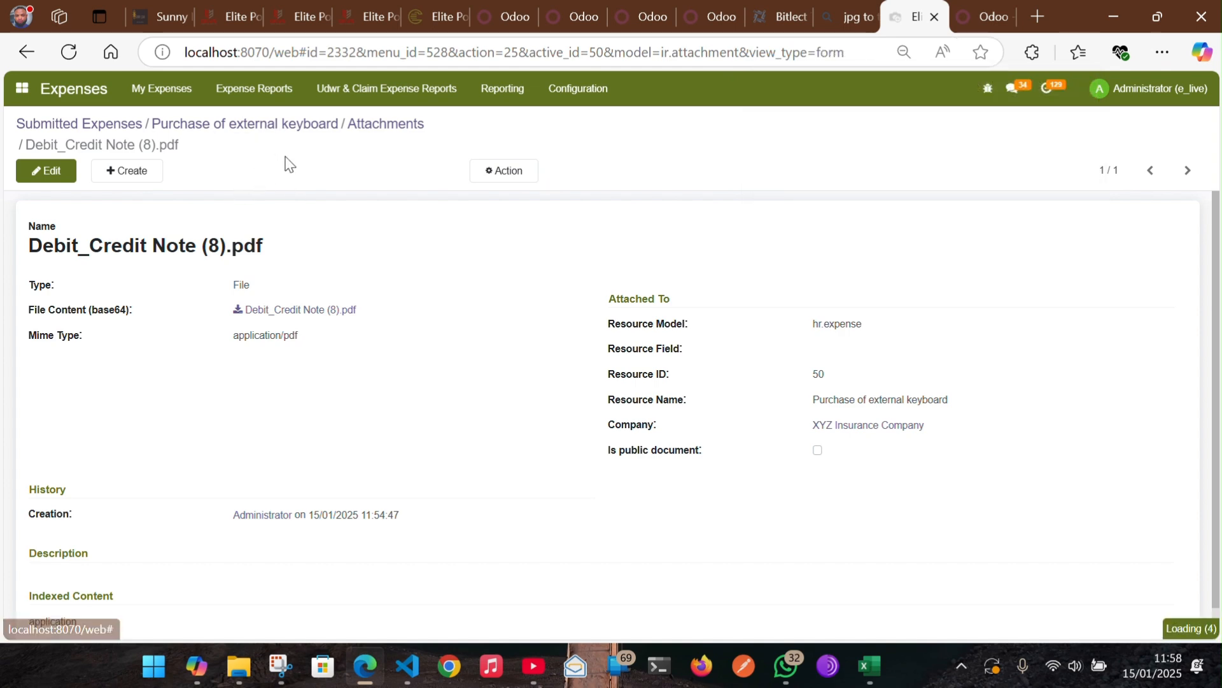
pyautogui.scroll(-1, 960, 418)
pyautogui.scroll(2, 965, 411)
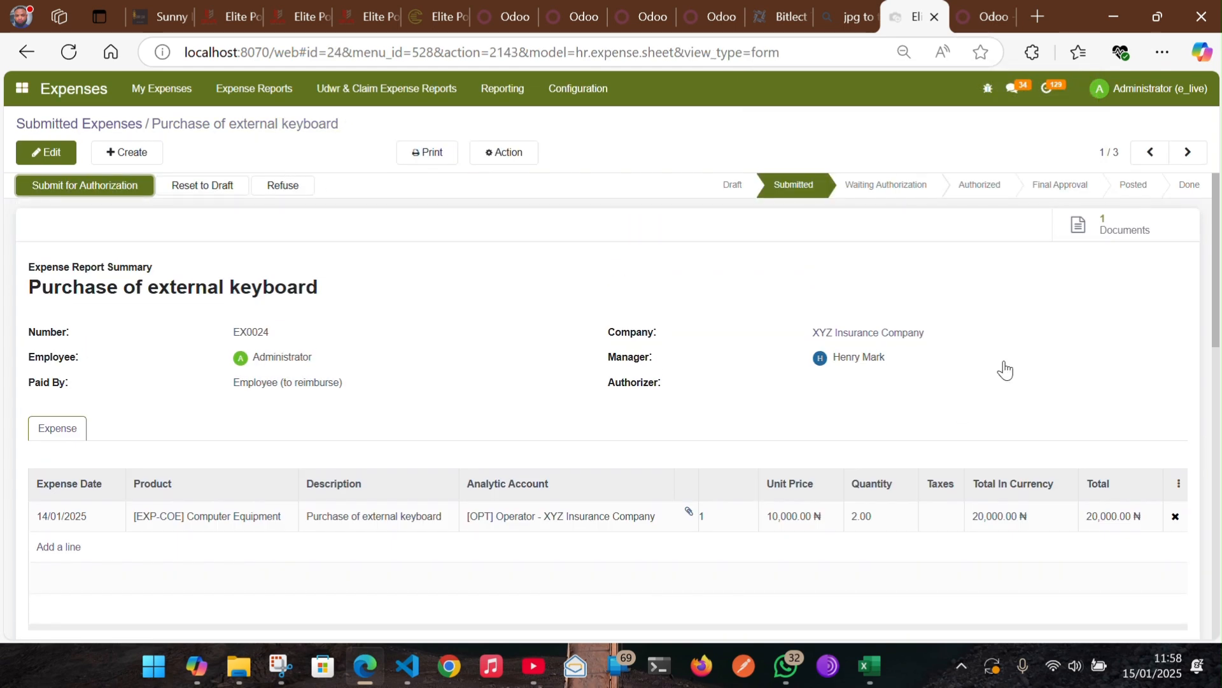
# Step: View the receipt's details through the report's linked documents and return to the expense report
pyautogui.click(1120, 234)
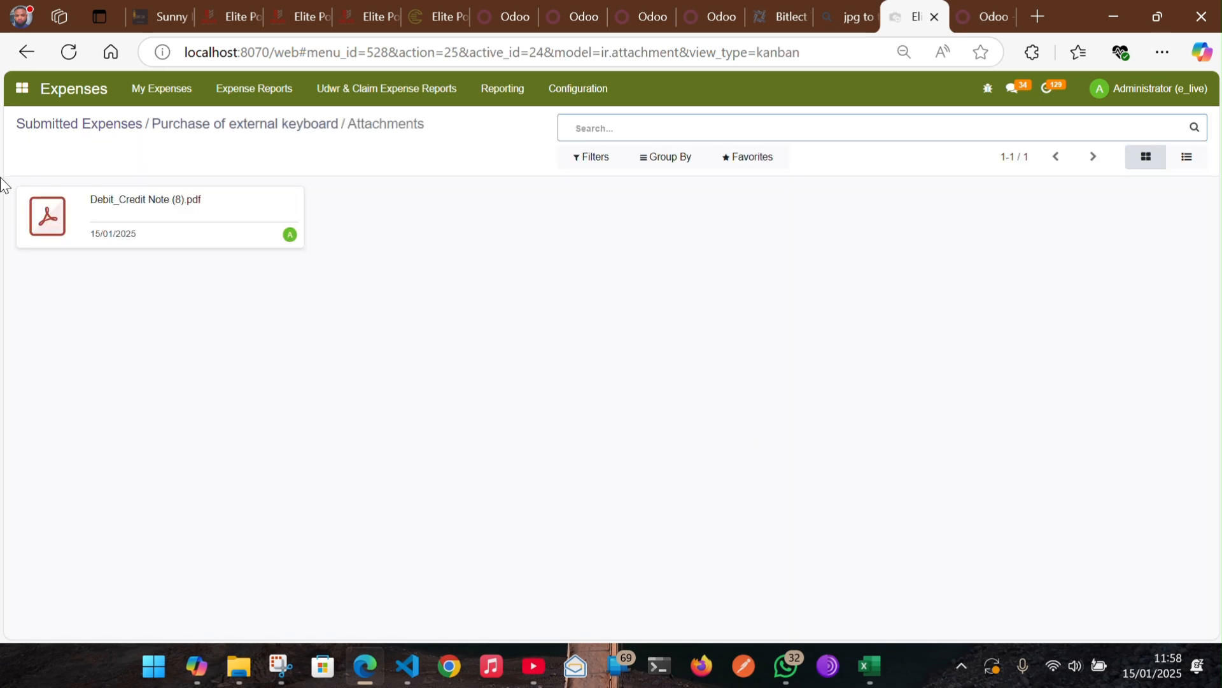
pyautogui.click(297, 197)
pyautogui.click(122, 217)
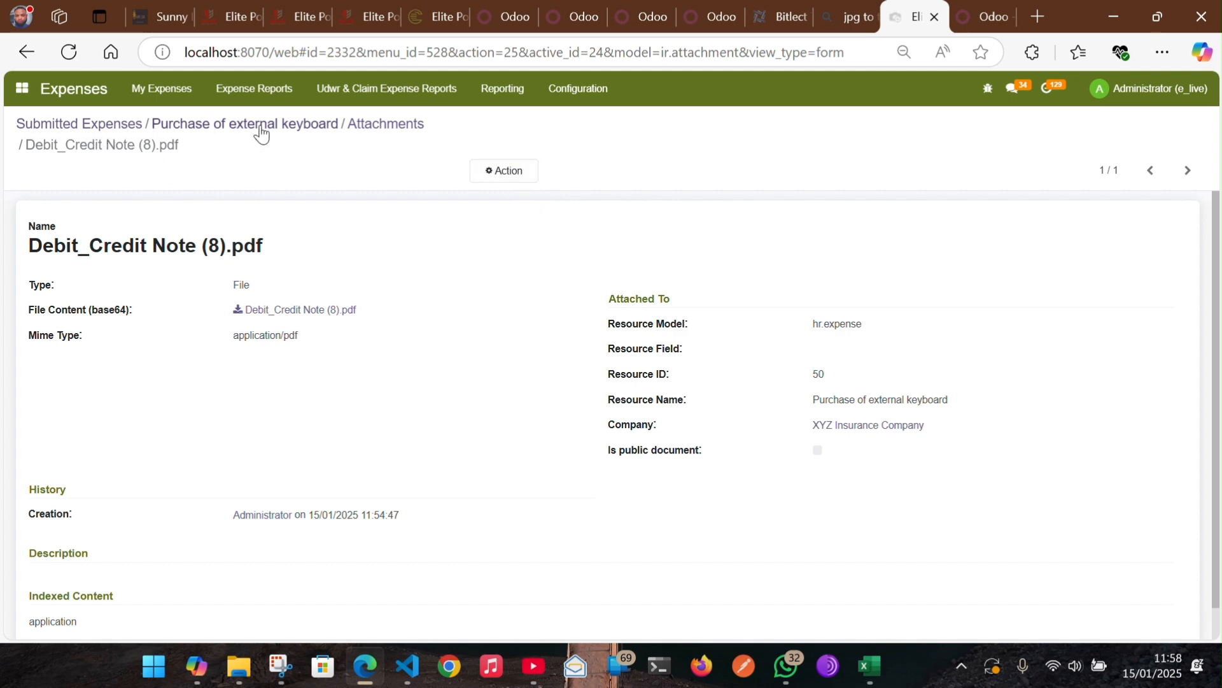
pyautogui.click(220, 126)
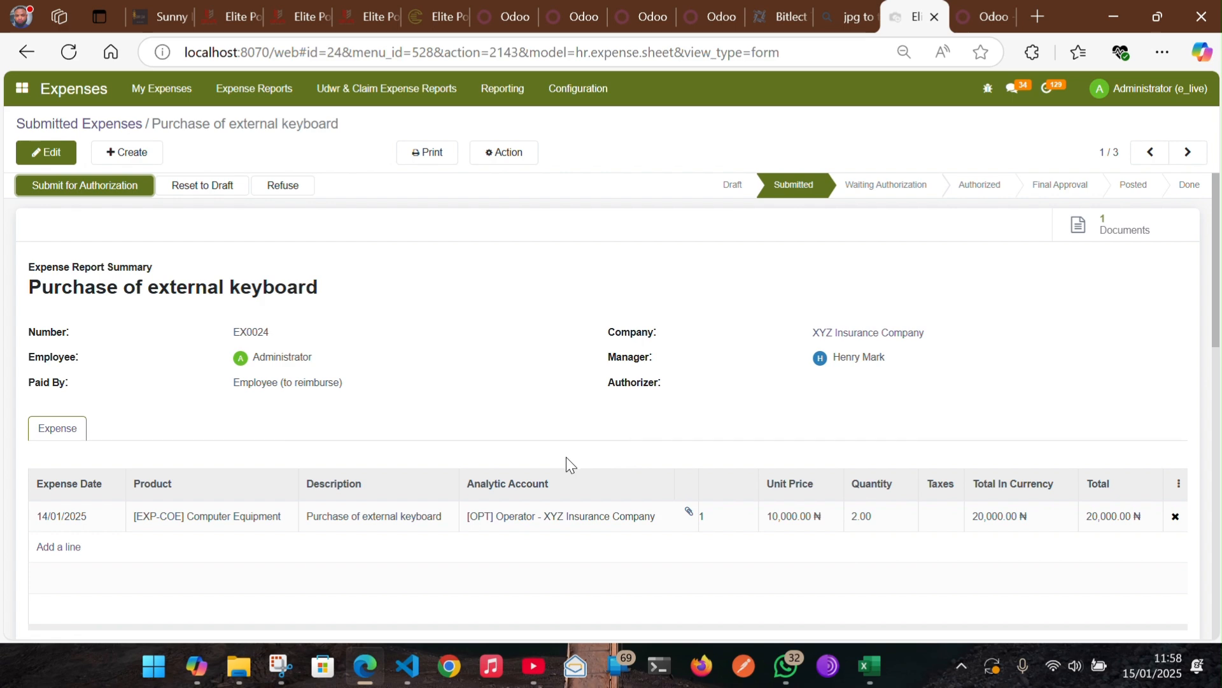
# Step: Assign the non-Administrator user as the keyboard report's authorizer and submit the report for authorization
pyautogui.scroll(-10, 512, 427)
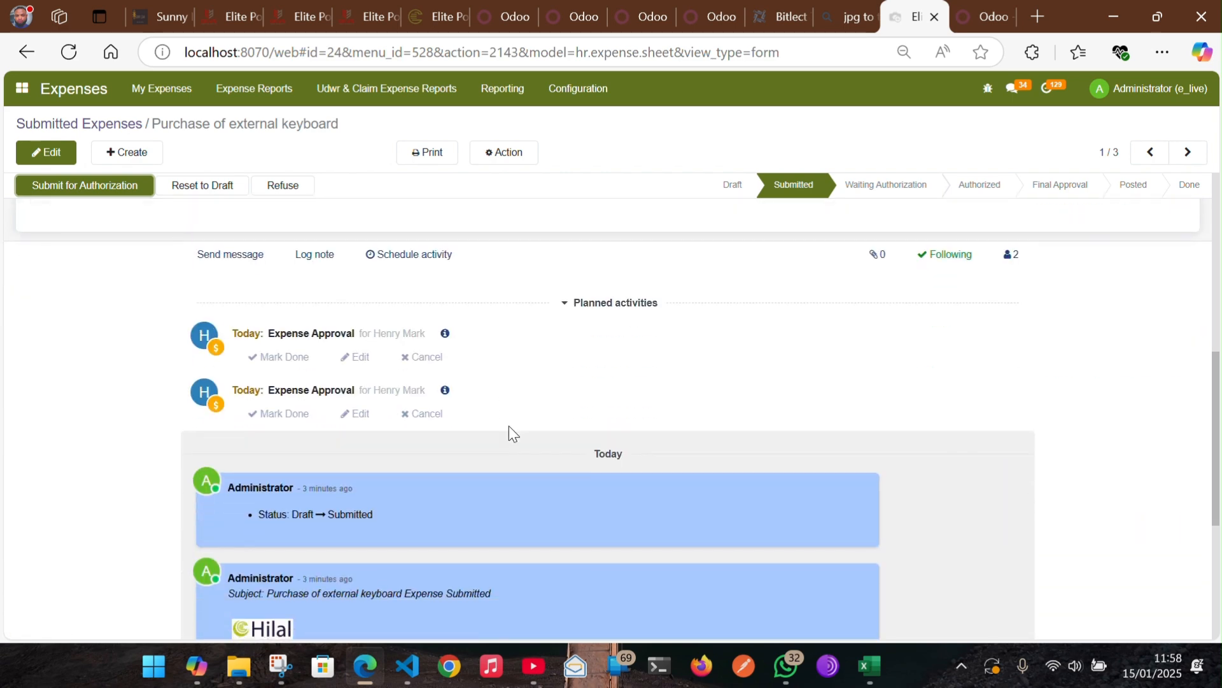
pyautogui.scroll(10, 508, 432)
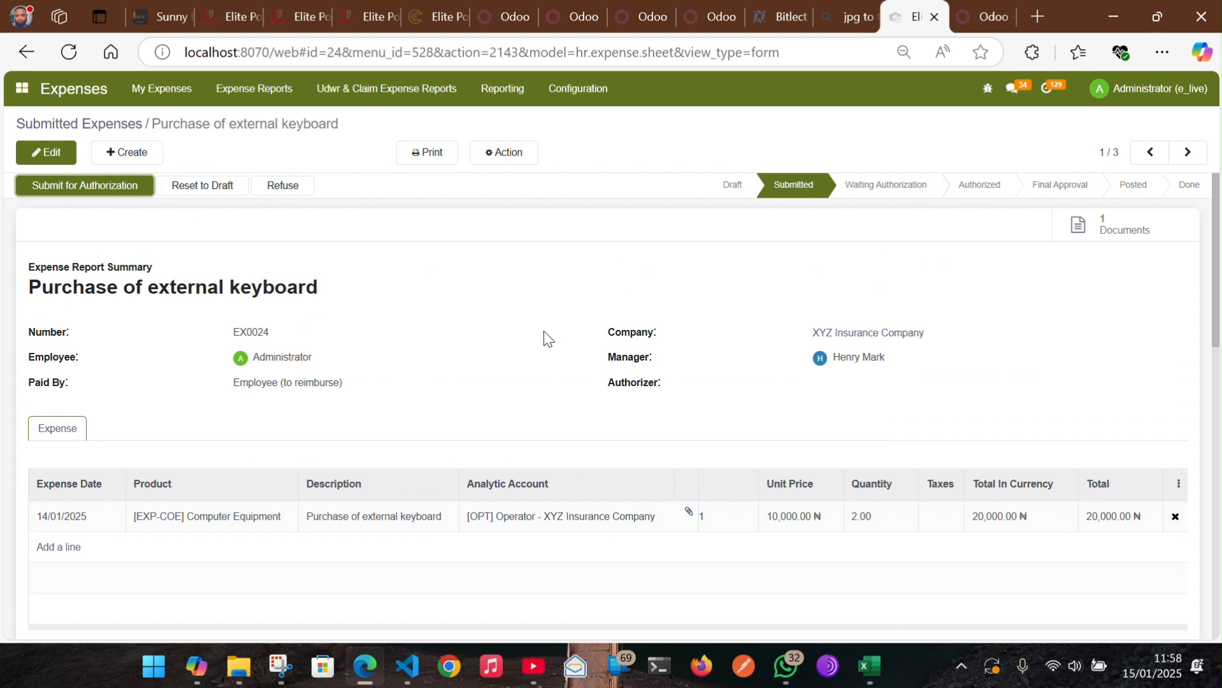
pyautogui.click(46, 153)
pyautogui.click(1035, 396)
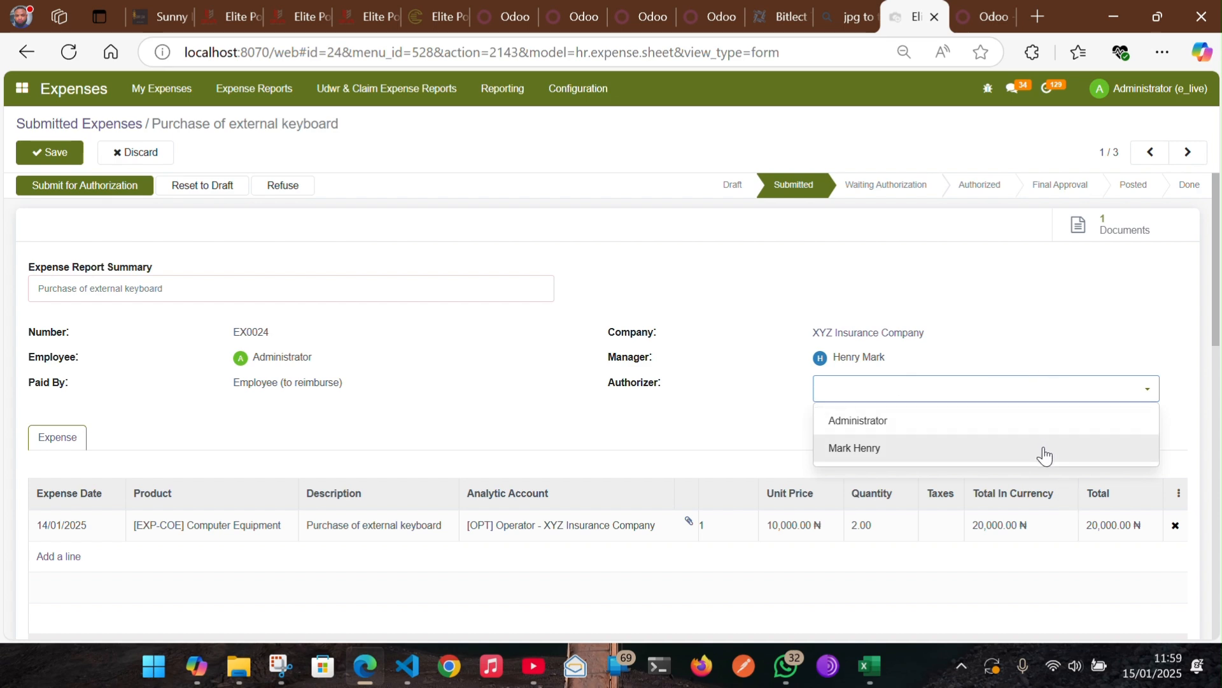
pyautogui.click(1045, 454)
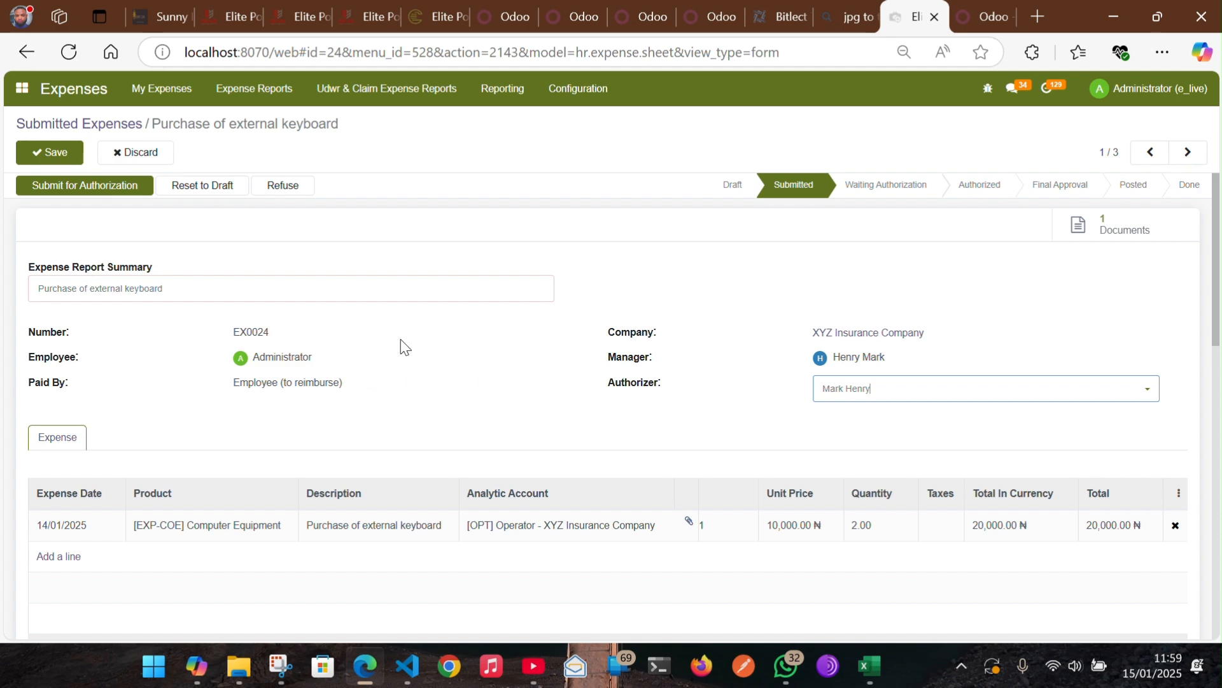
pyautogui.click(94, 188)
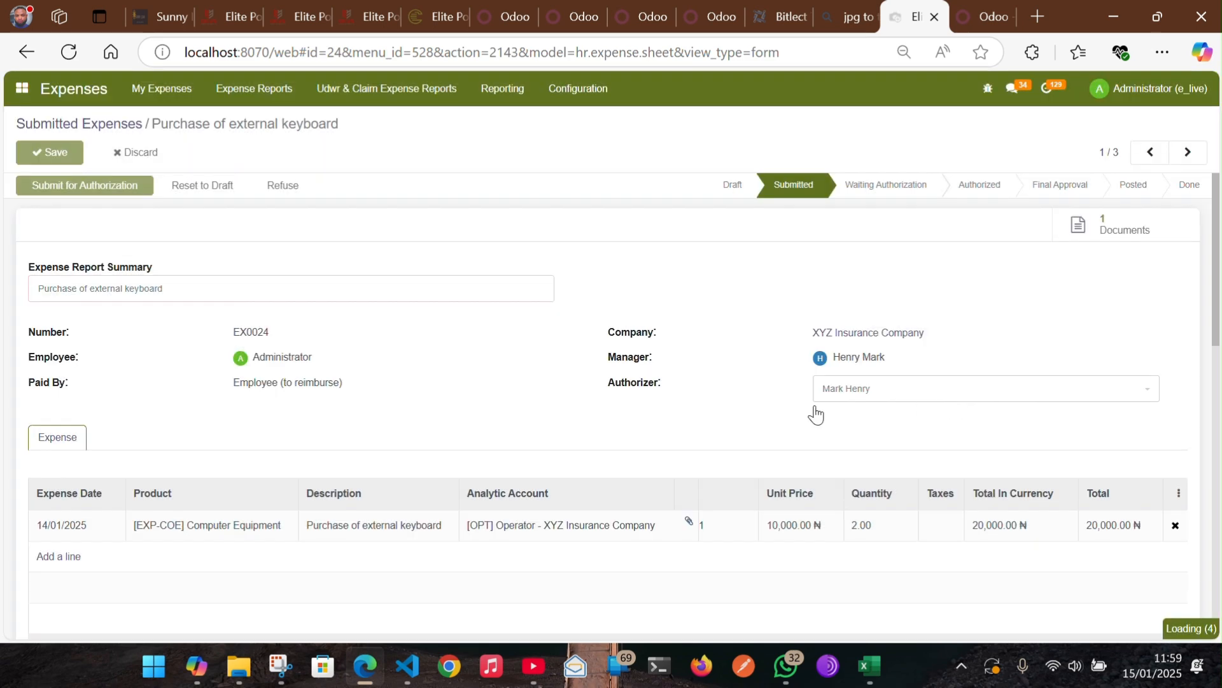
# Step: Examine the keyboard report's planned activities and message history for the status change and the notification to the authorizer
pyautogui.scroll(-4, 797, 399)
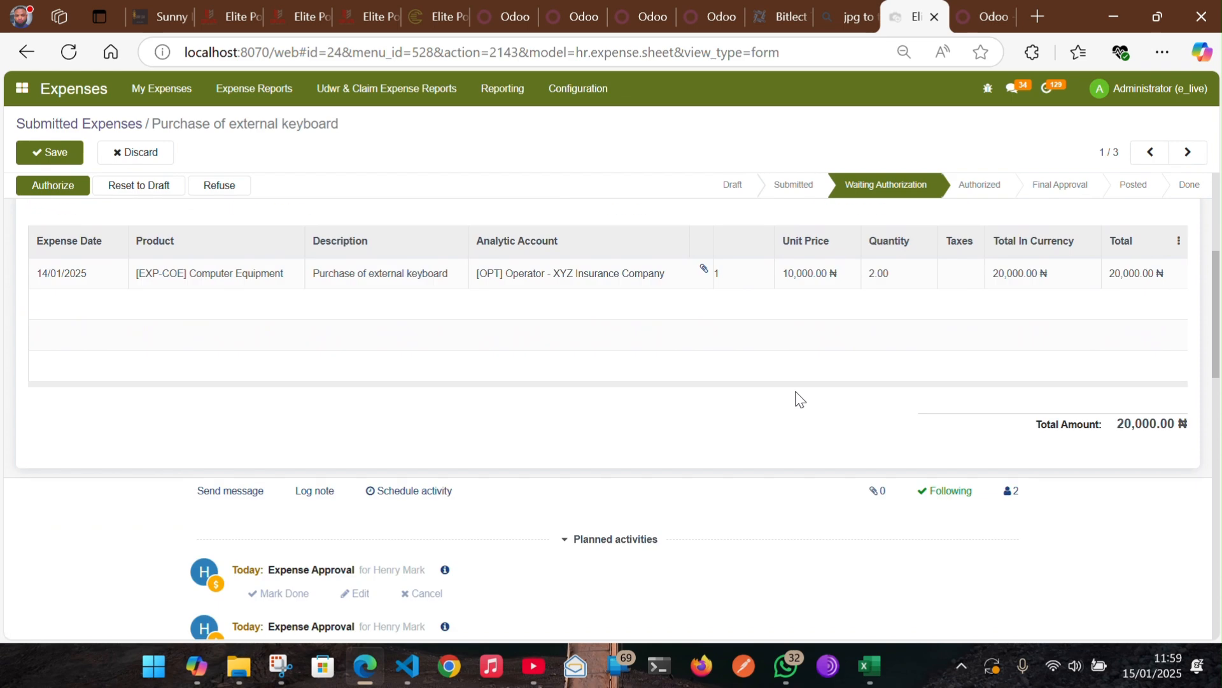
pyautogui.scroll(-3, 663, 415)
pyautogui.scroll(4, 679, 423)
pyautogui.scroll(-10, 678, 423)
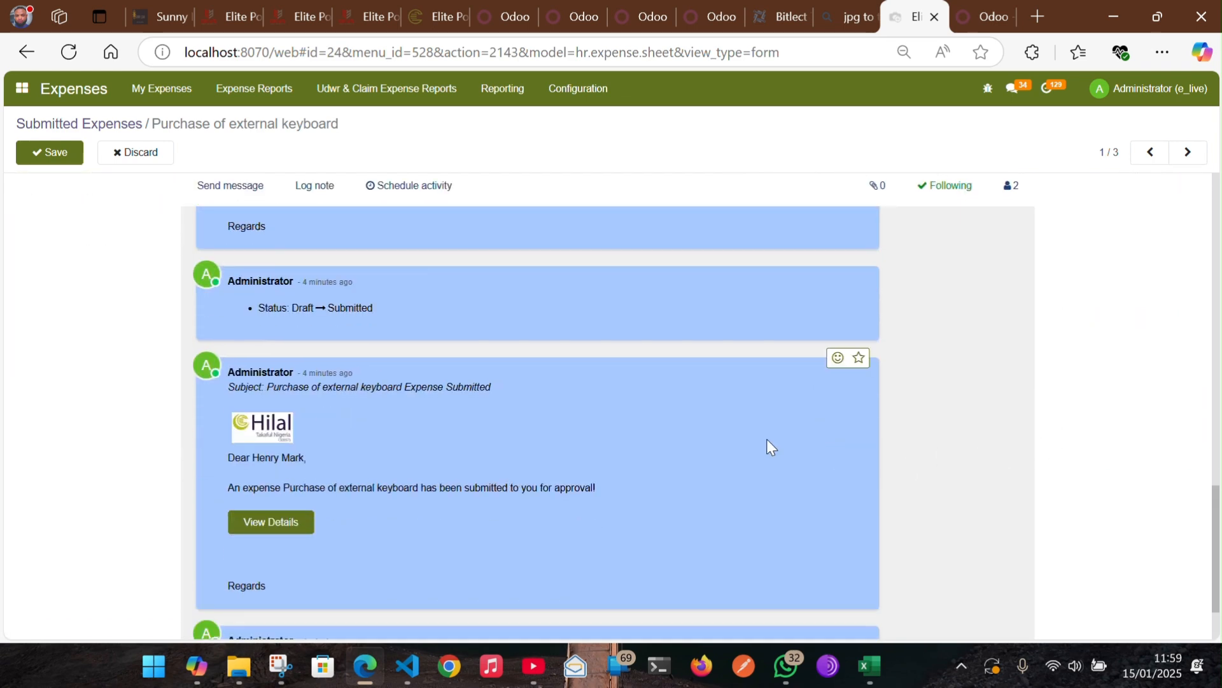
pyautogui.scroll(3, 605, 432)
pyautogui.scroll(3, 585, 426)
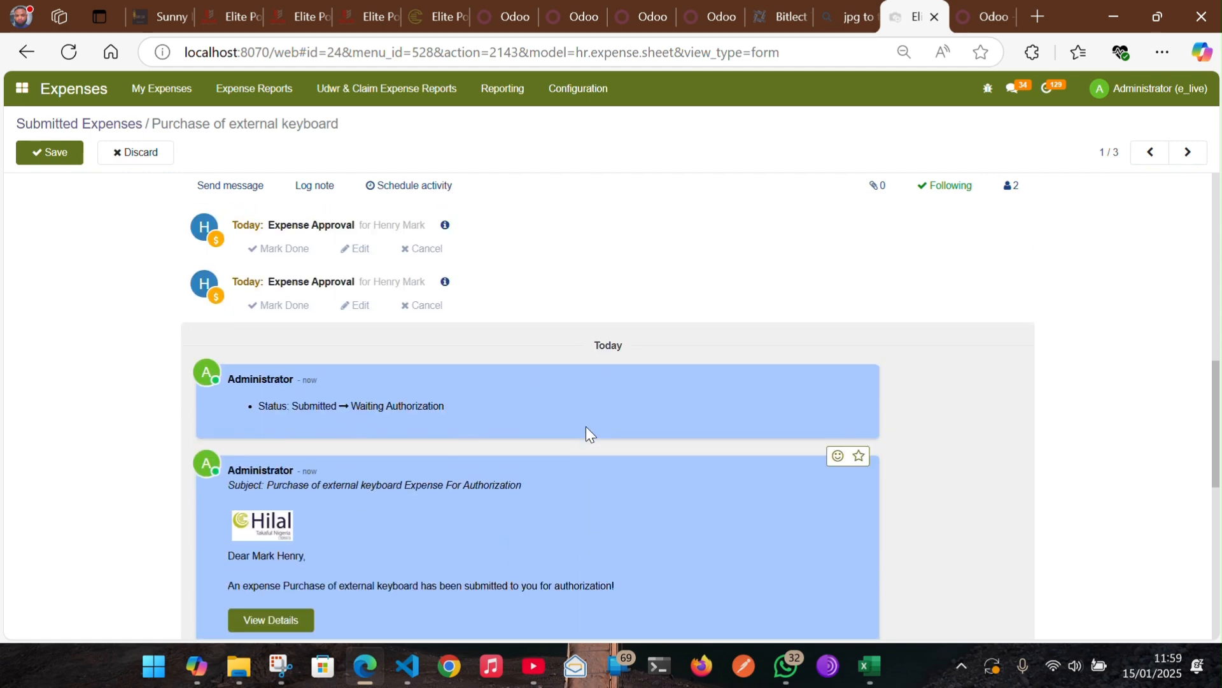
pyautogui.scroll(-1, 637, 424)
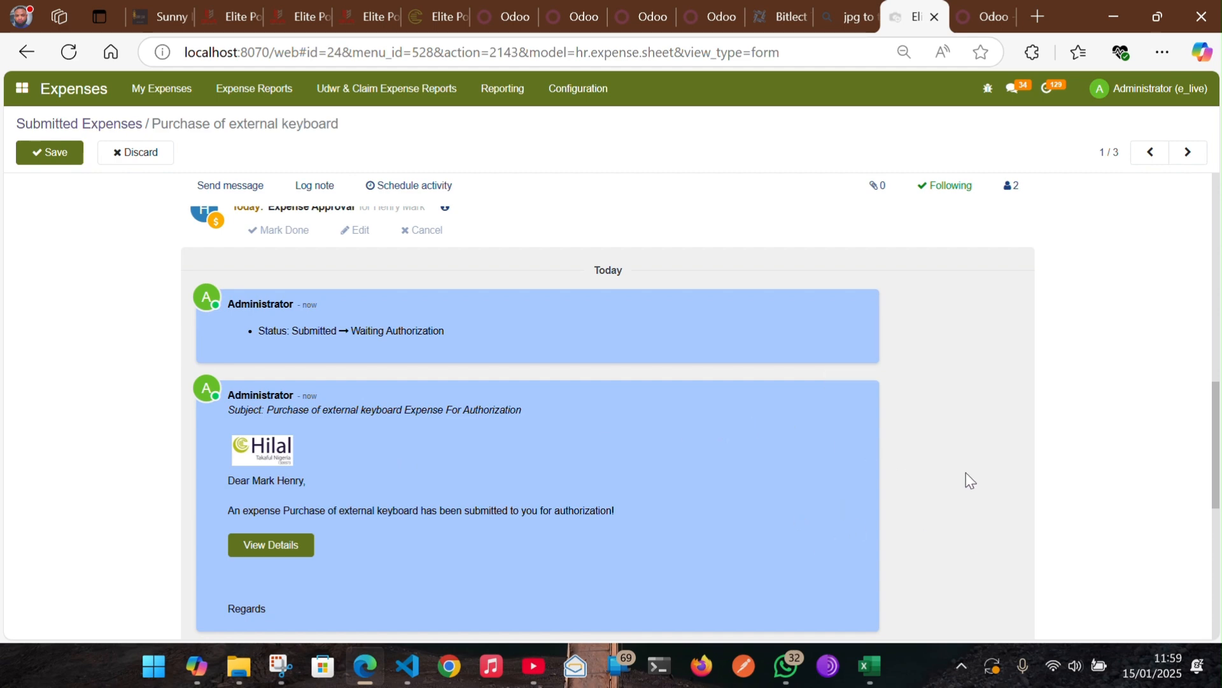
pyautogui.scroll(-2, 467, 445)
pyautogui.scroll(-4, 472, 445)
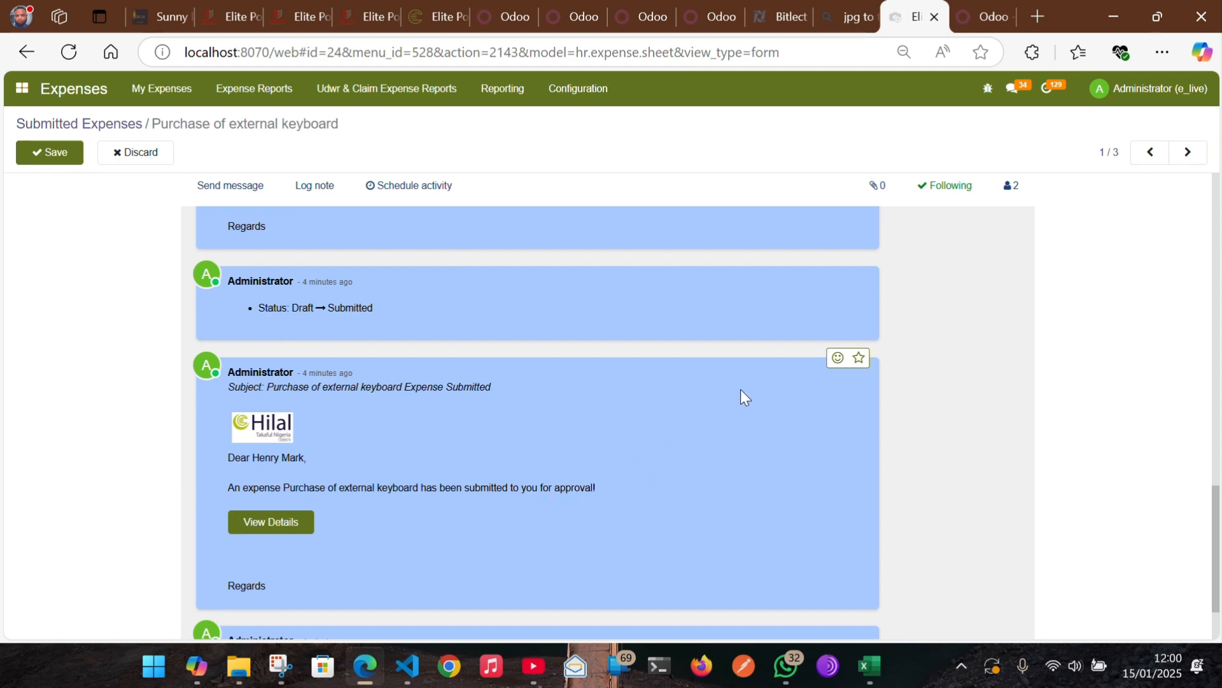
pyautogui.scroll(4, 587, 453)
pyautogui.scroll(5, 651, 445)
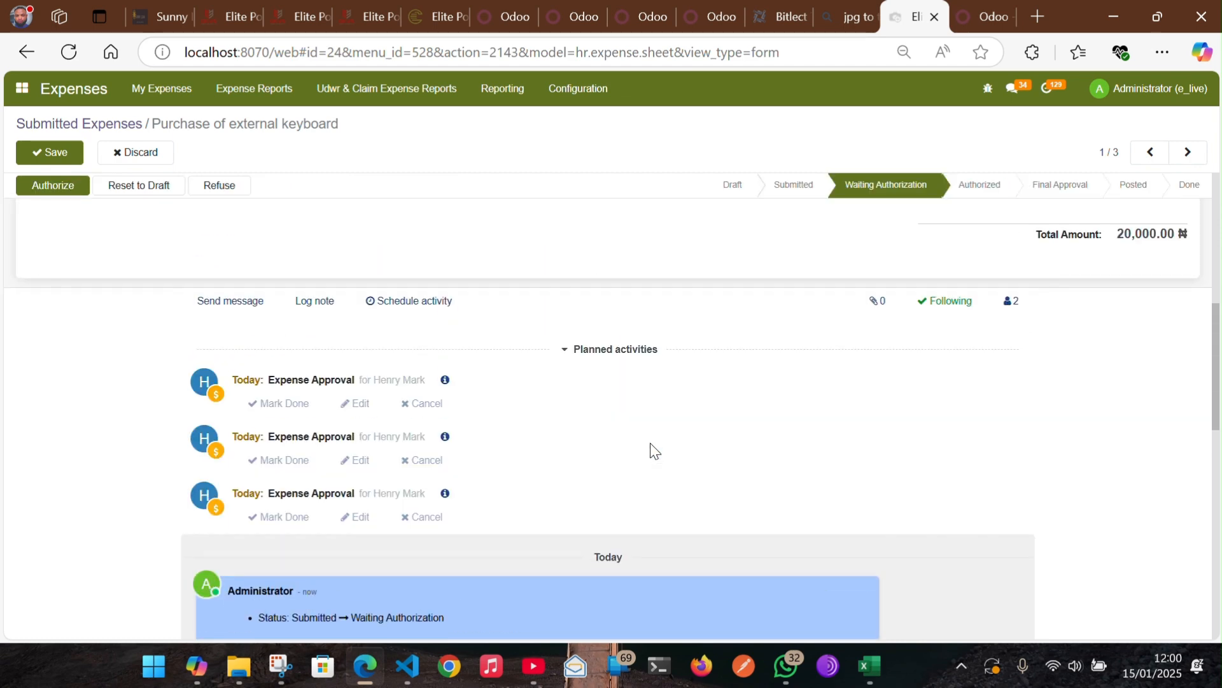
pyautogui.scroll(4, 650, 450)
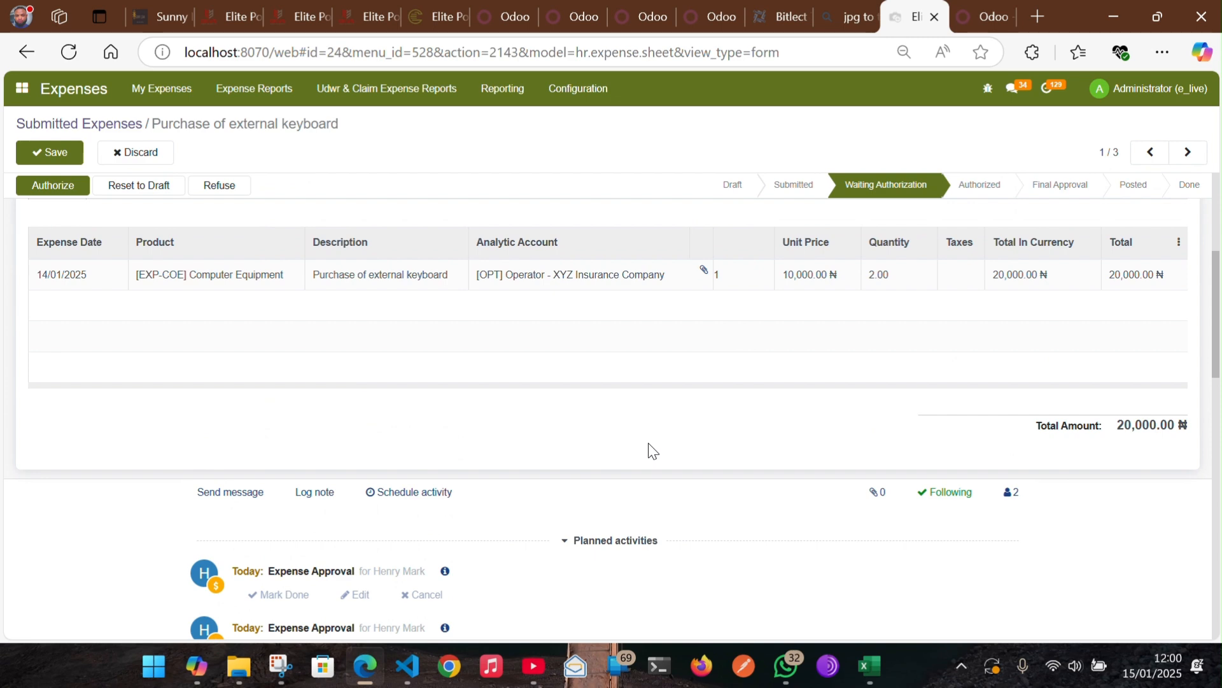
pyautogui.scroll(4, 483, 500)
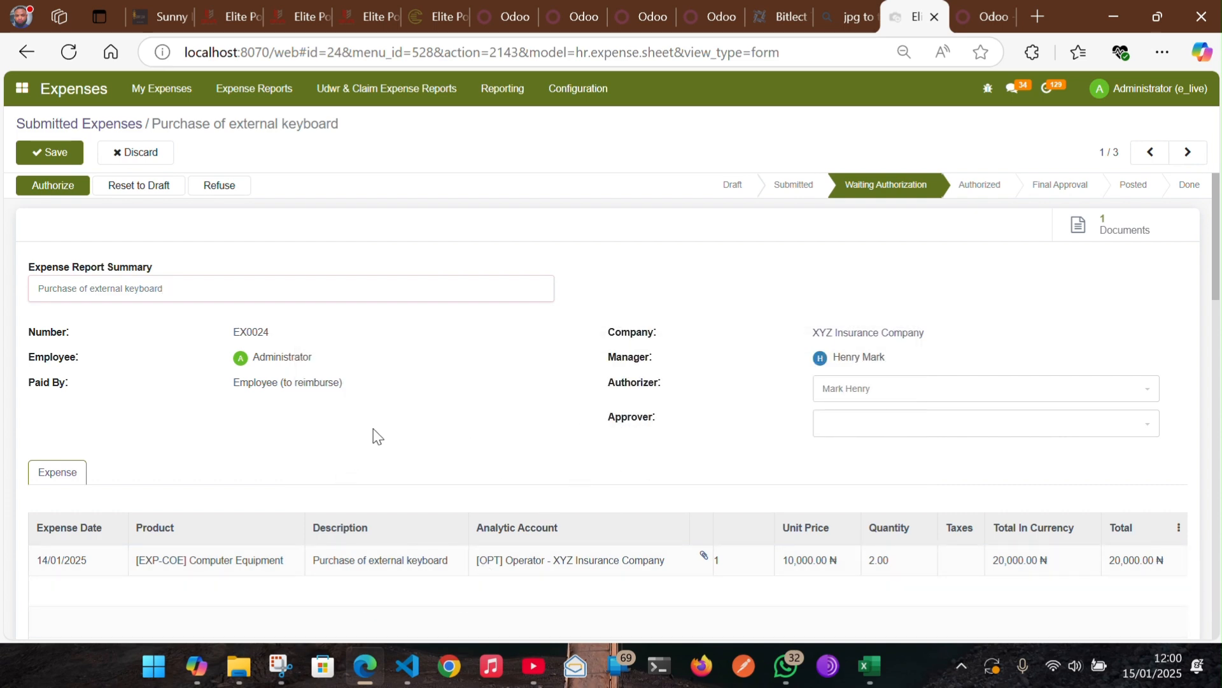
# Step: Assign the fifth suggested user as approver and authorize the keyboard report with the security PIN, without saving the password in the browser
pyautogui.click(876, 431)
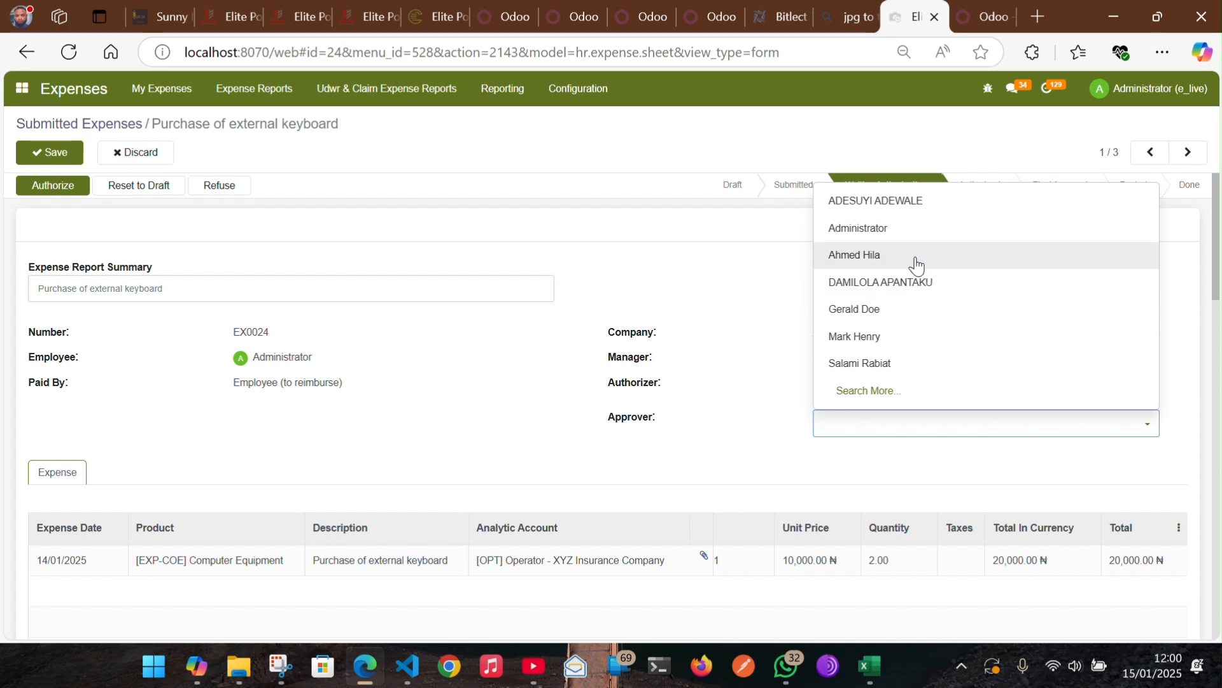
pyautogui.click(918, 321)
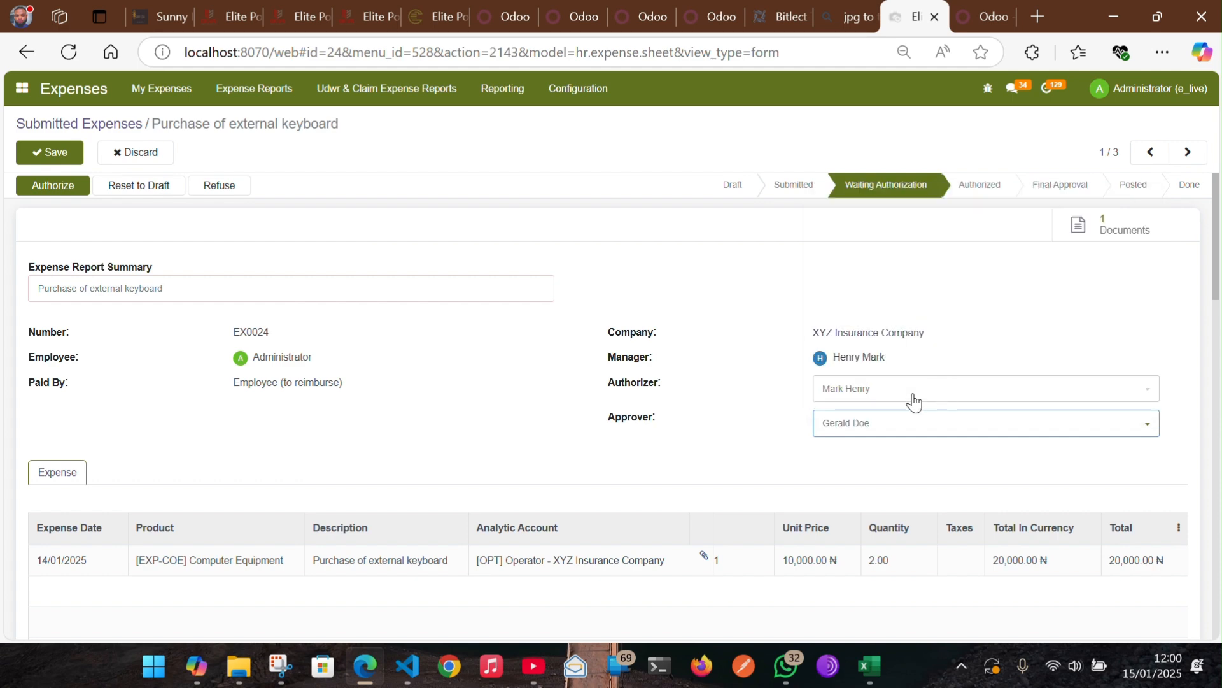
pyautogui.click(64, 201)
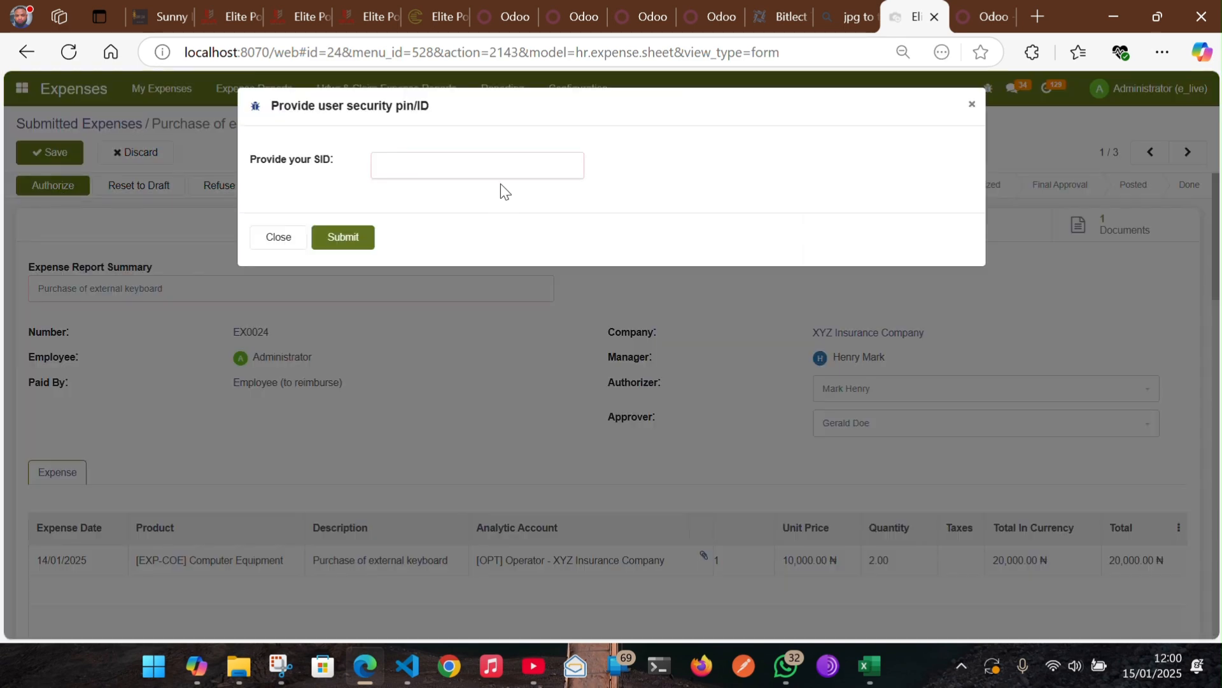
pyautogui.click(502, 169)
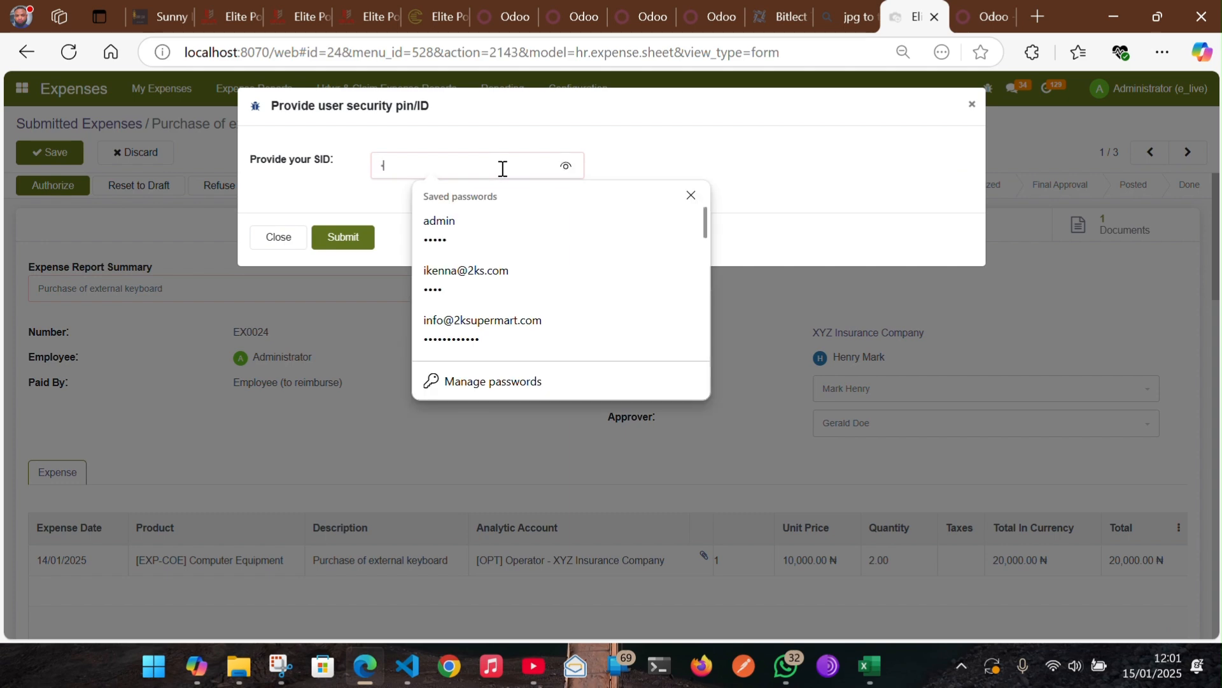
pyautogui.click(343, 248)
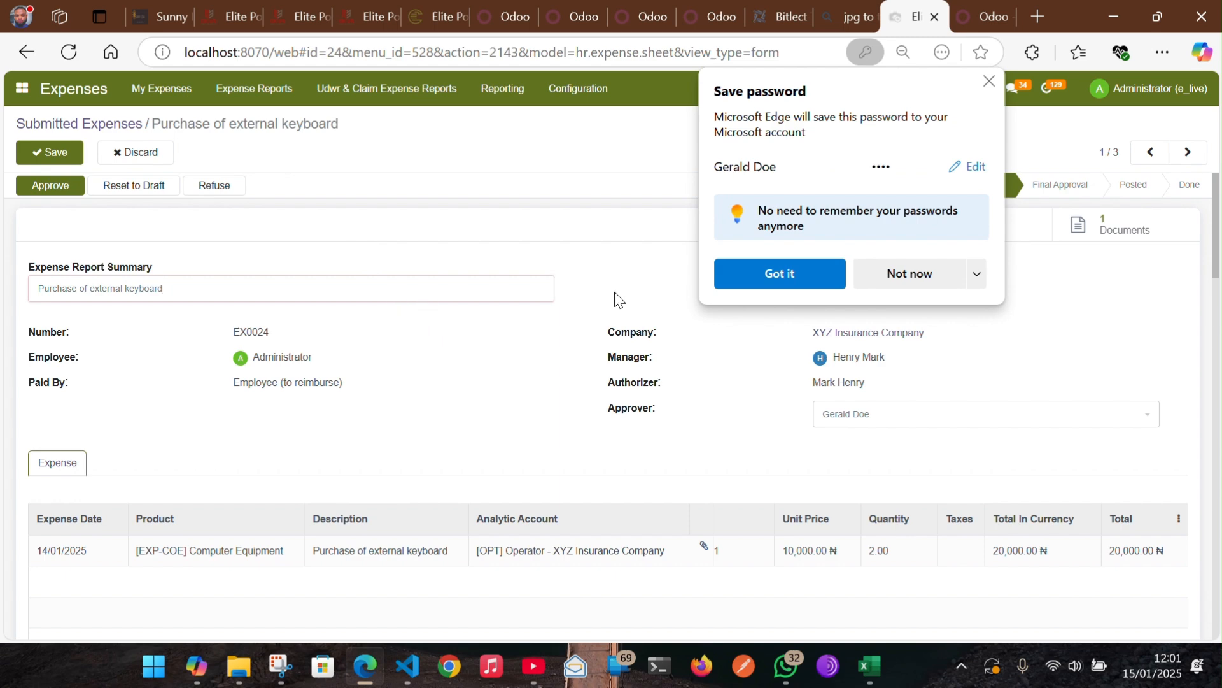
pyautogui.click(990, 82)
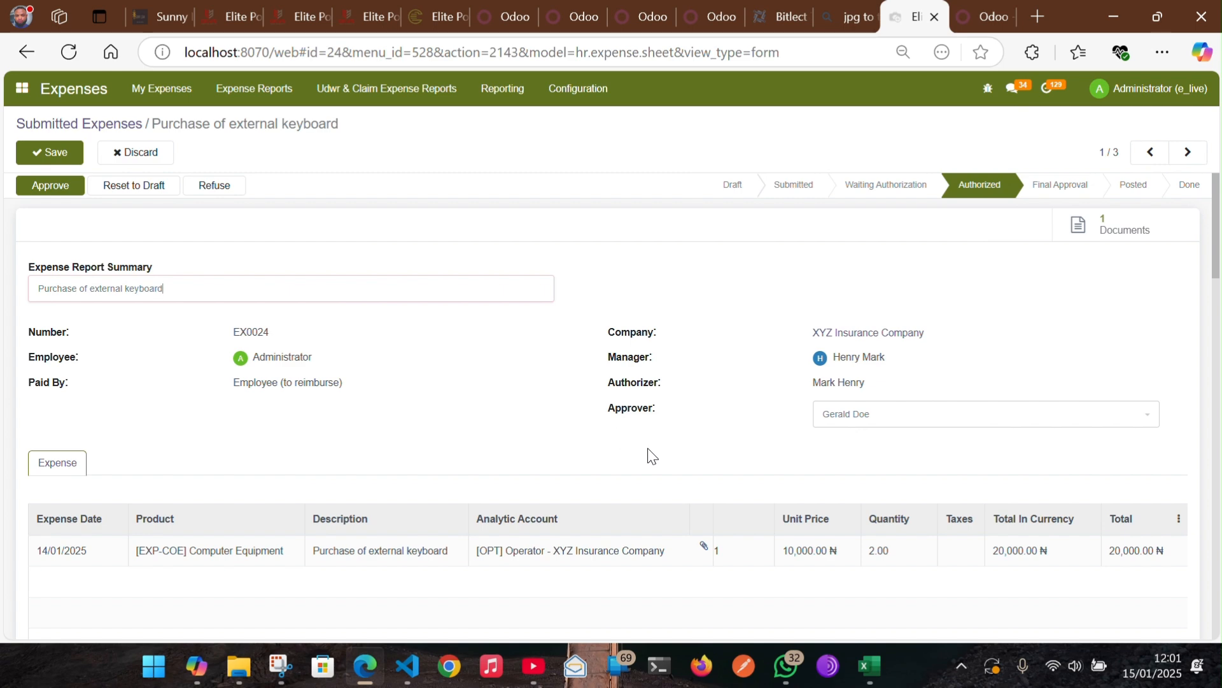
pyautogui.scroll(-9, 444, 573)
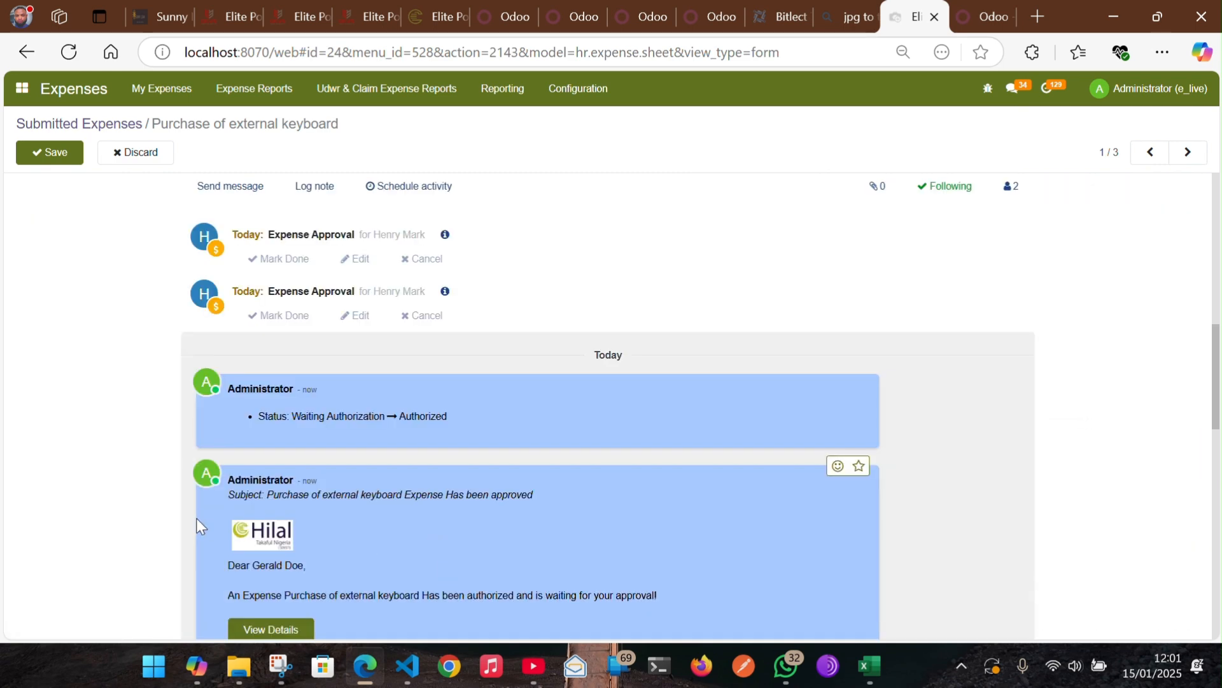
# Step: Open the external keyboard purchase from the expense reports awaiting approval and approve it
pyautogui.scroll(10, 204, 520)
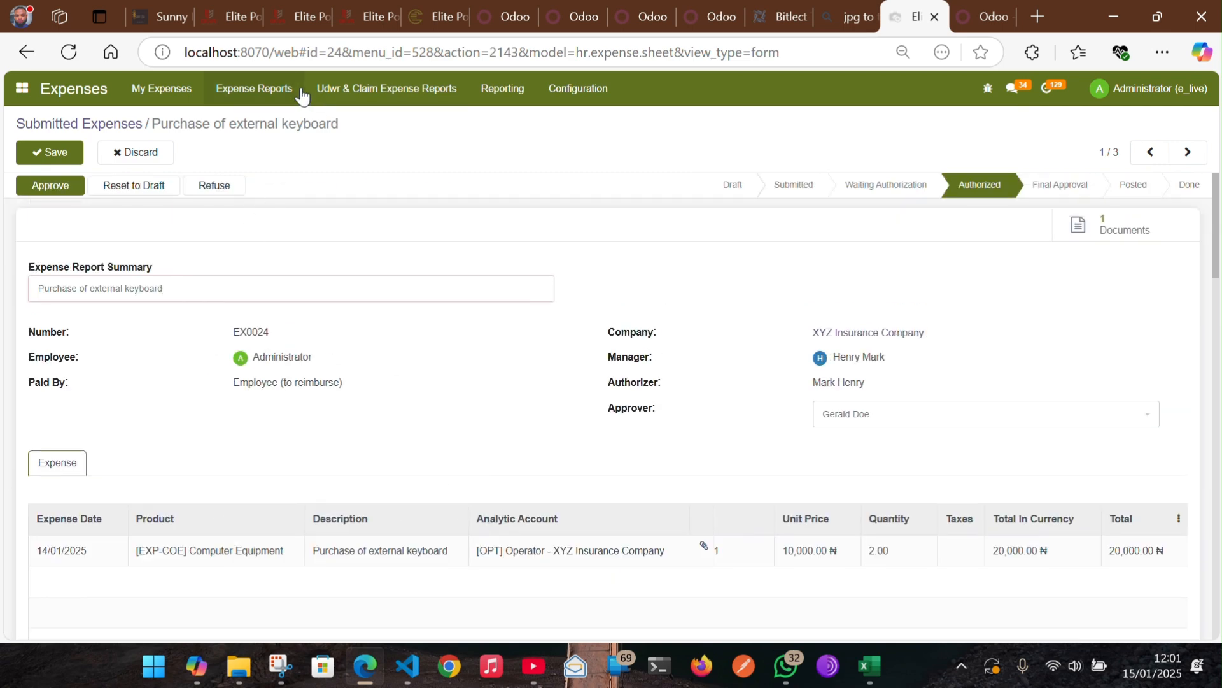
pyautogui.click(297, 91)
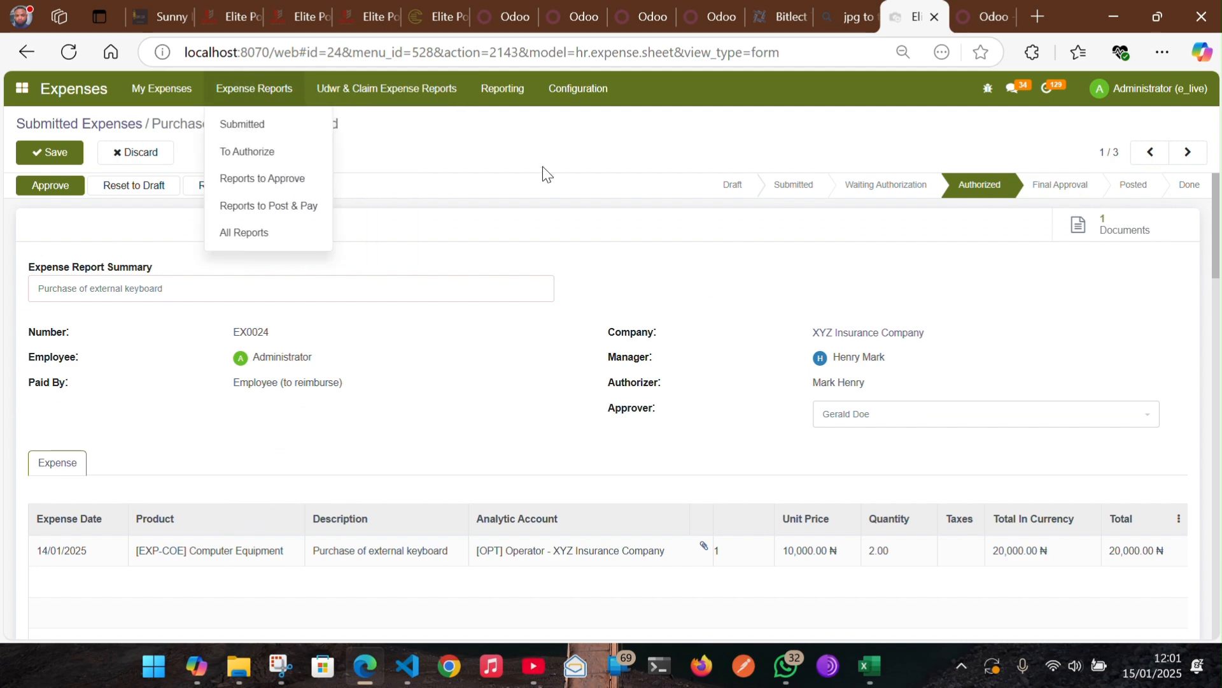
pyautogui.click(315, 180)
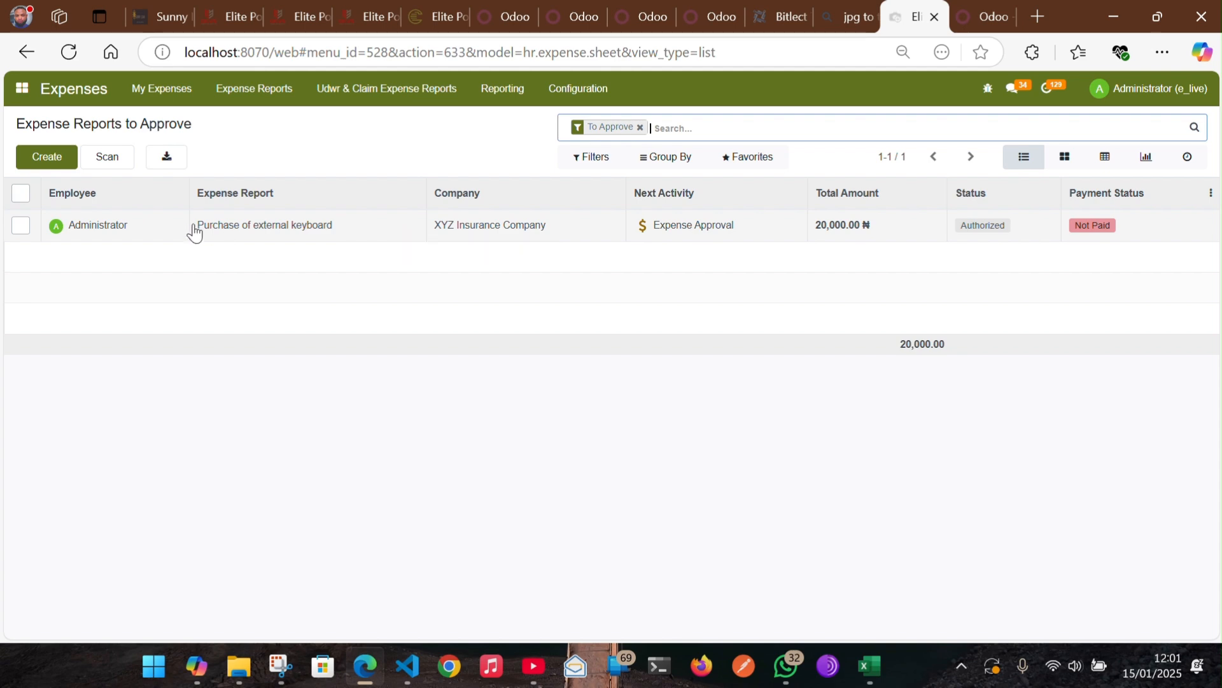
pyautogui.click(327, 236)
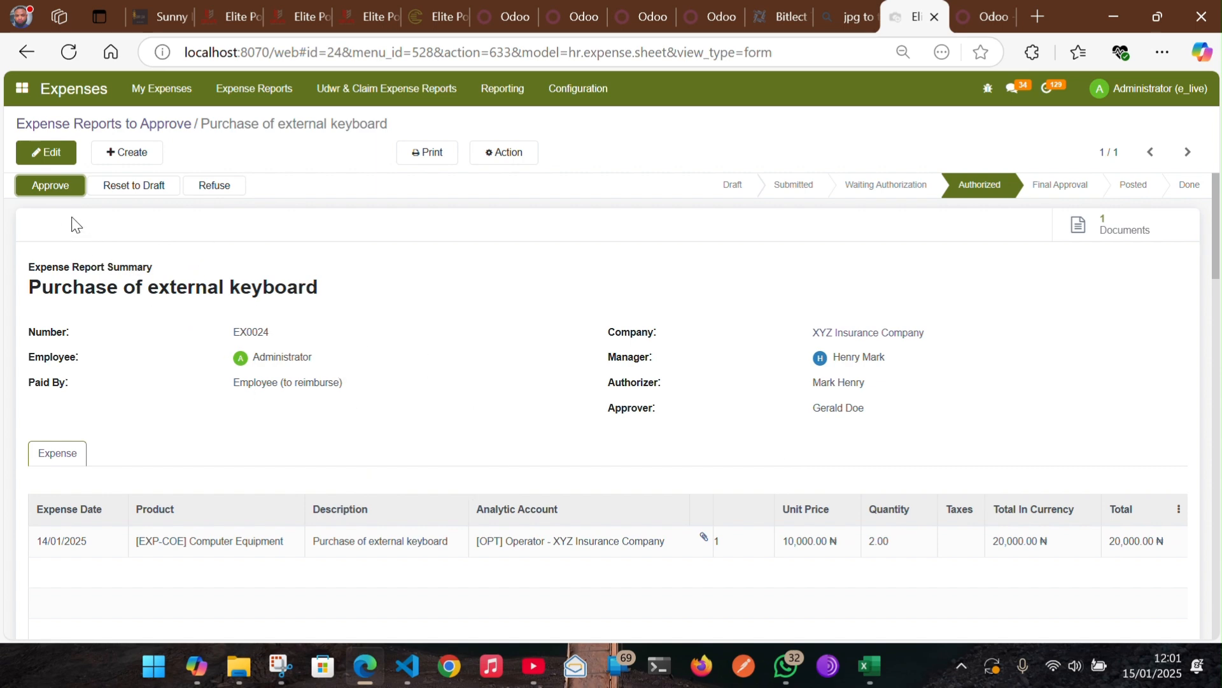
pyautogui.click(62, 191)
pyautogui.click(401, 196)
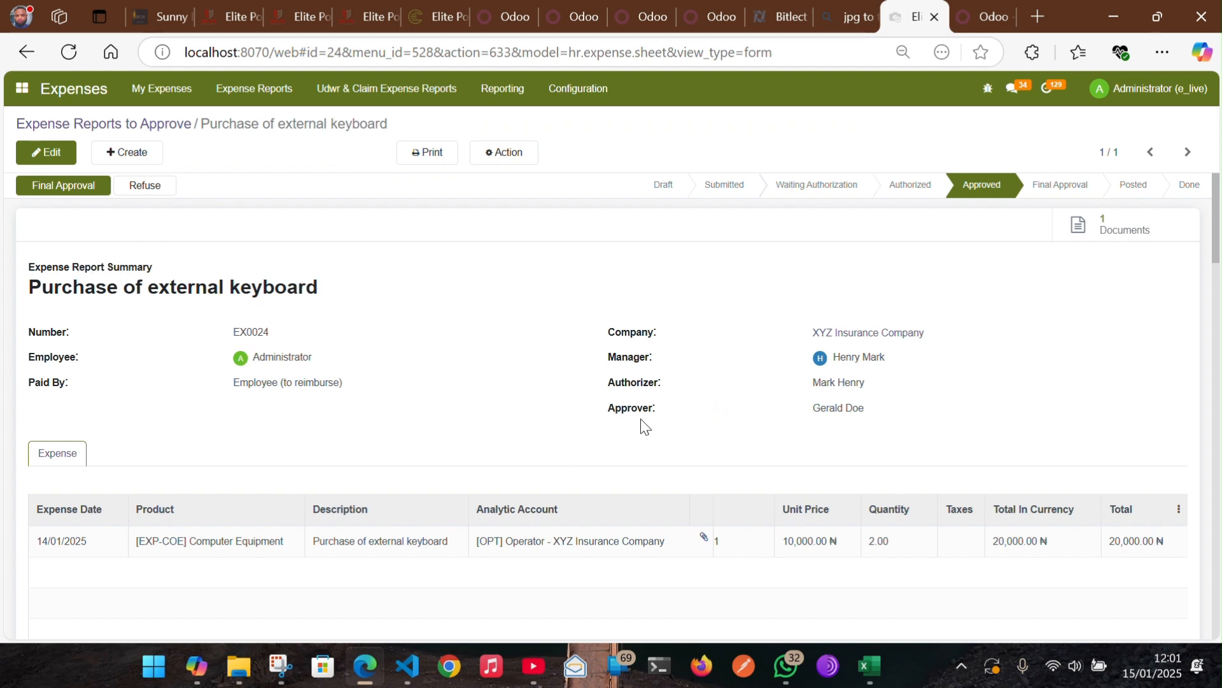
# Step: Give the keyboard report final approval with the security PIN, leaving the browser's saved password unchanged, and post its journal entries
pyautogui.click(74, 190)
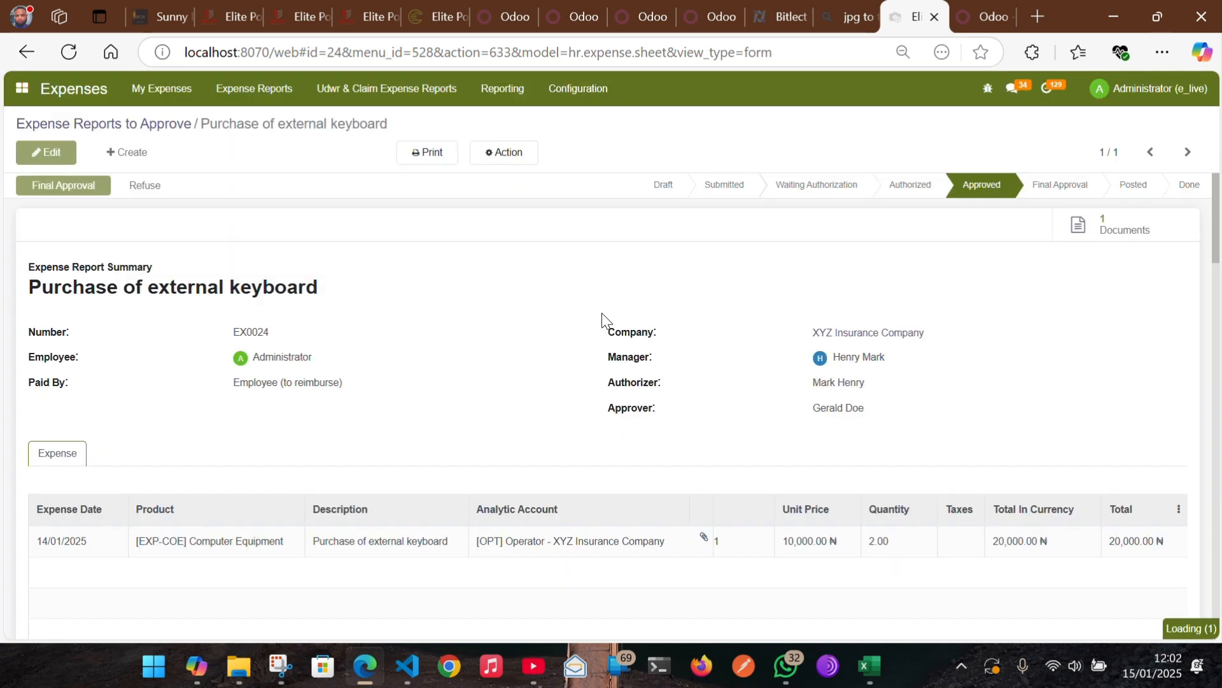
pyautogui.write('•••')
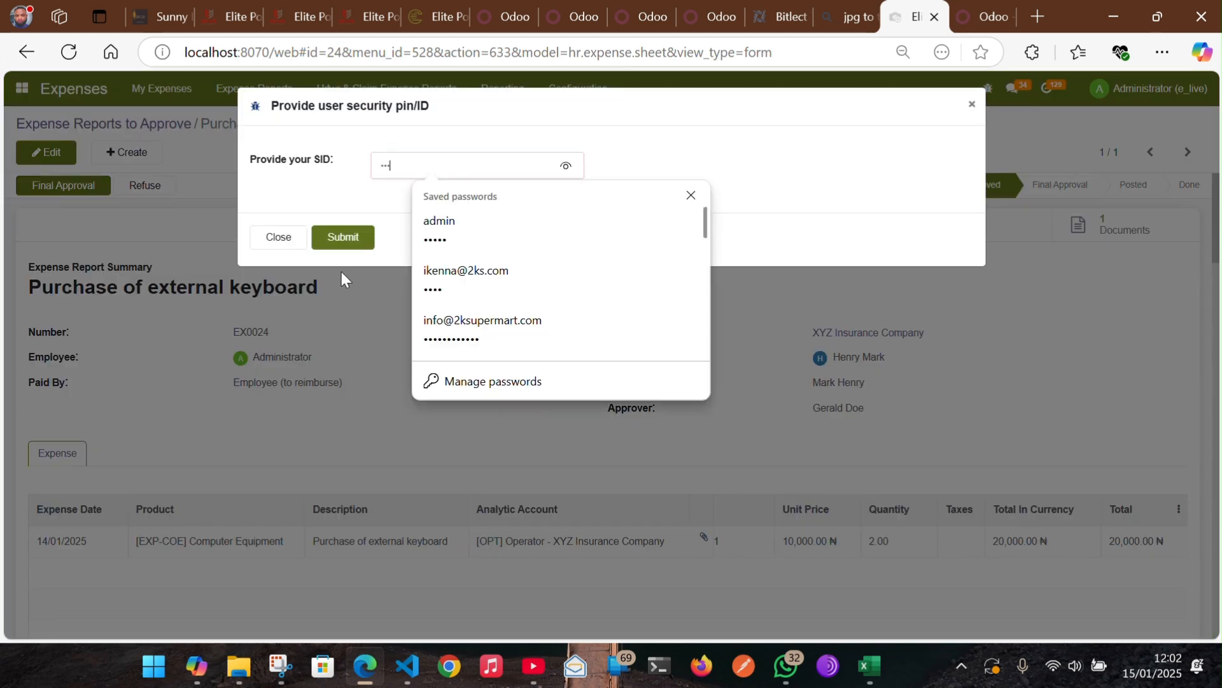
pyautogui.press('BackSpace')
pyautogui.press('BackSpace')
pyautogui.press('BackSpace')
pyautogui.write('••••')
pyautogui.click(358, 245)
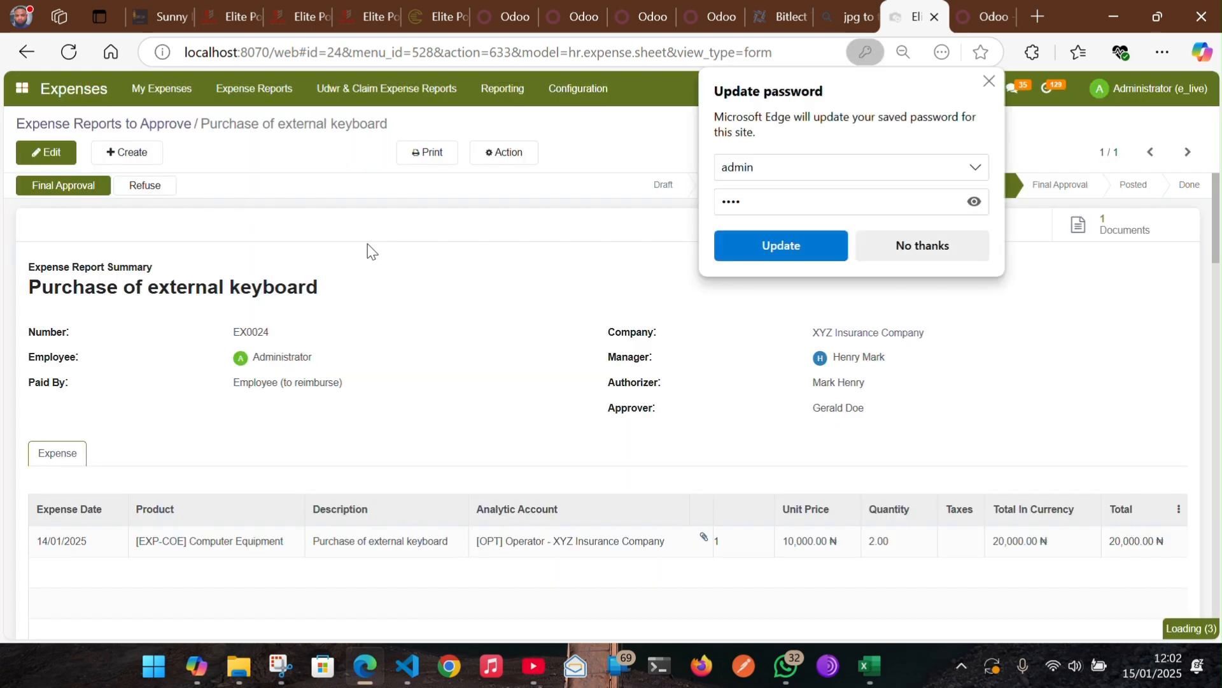
pyautogui.click(990, 83)
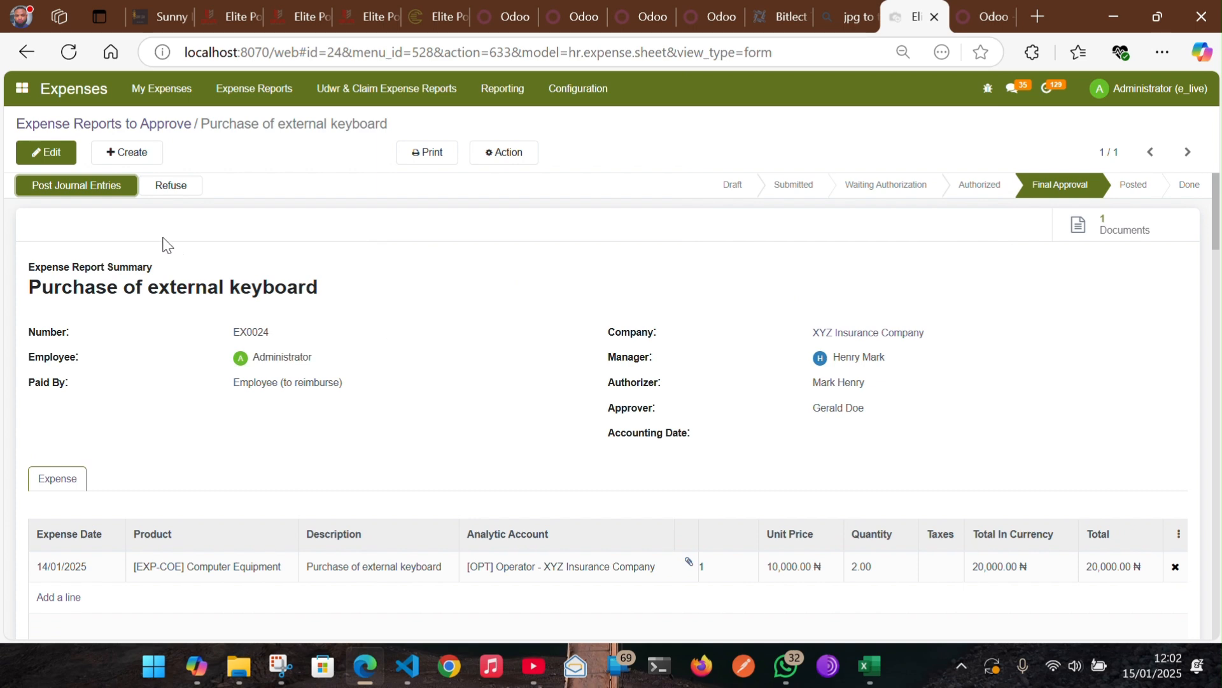
pyautogui.click(51, 193)
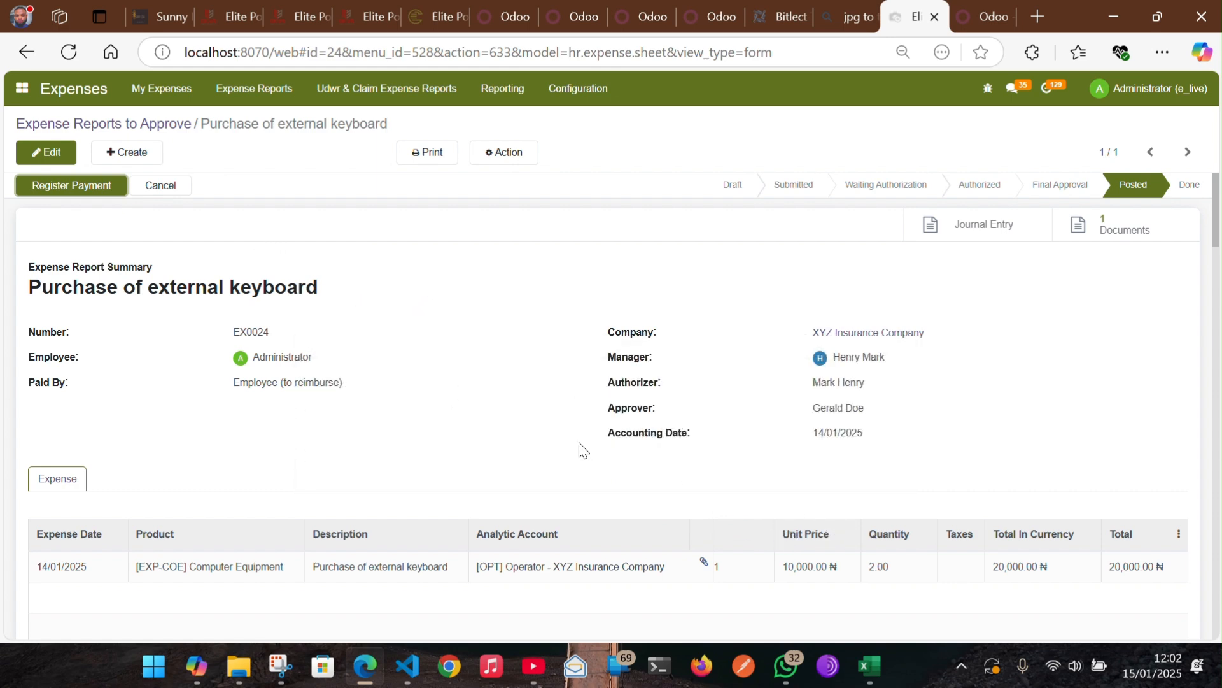
# Step: Switch to the Accounting app and open the external keyboard report from the vendors' employee expenses
pyautogui.click(21, 89)
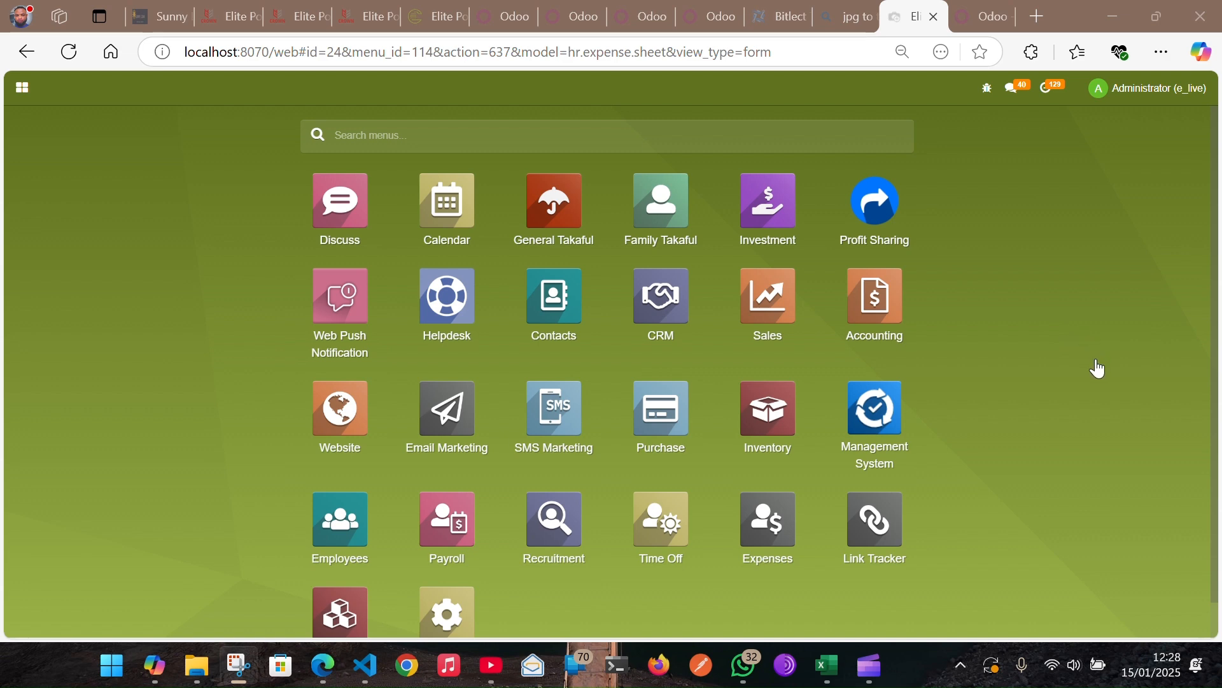
pyautogui.click(892, 306)
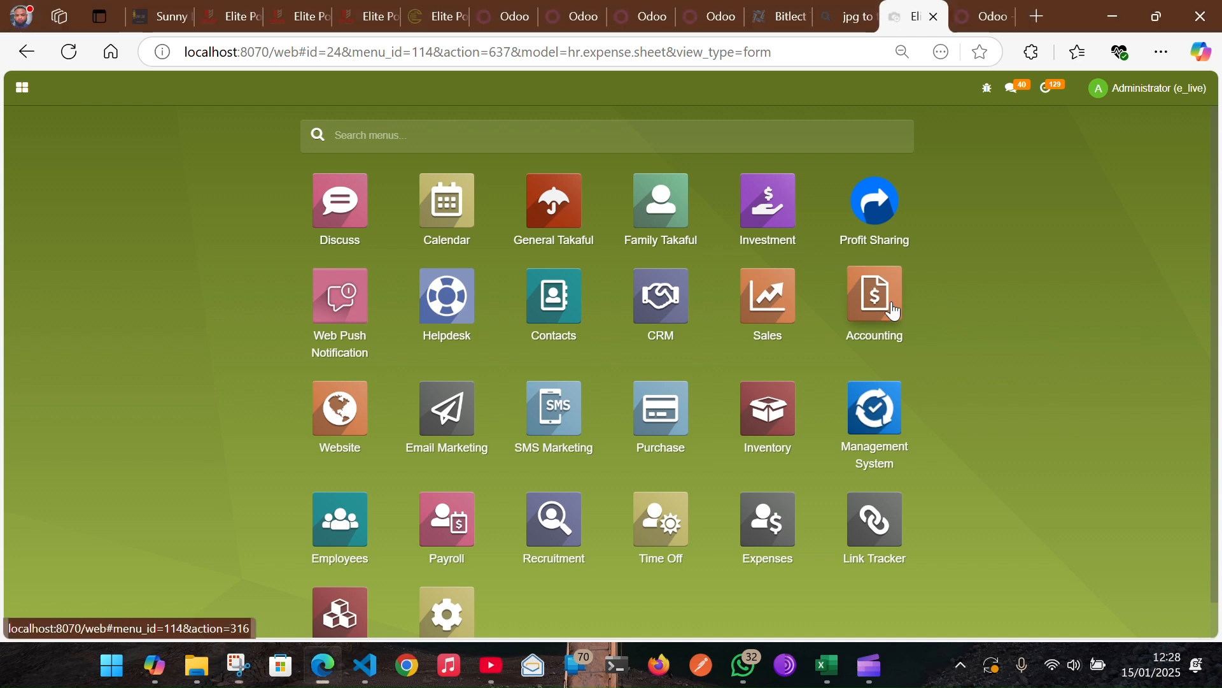
pyautogui.click(891, 306)
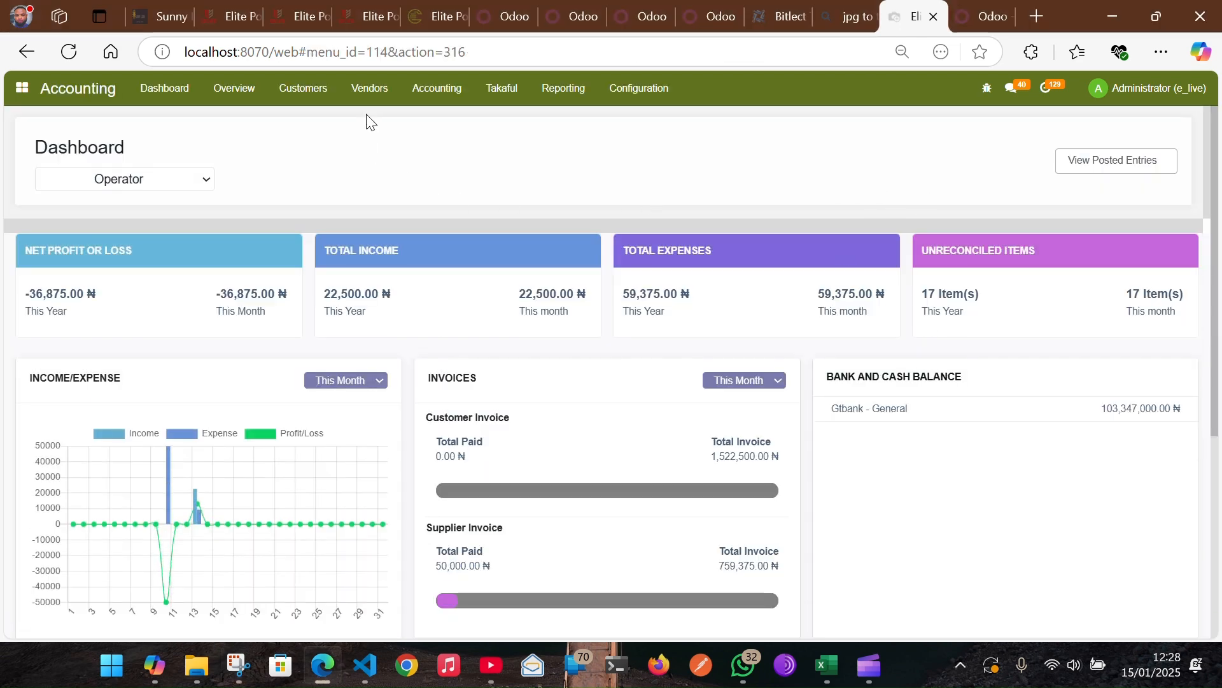
pyautogui.click(369, 90)
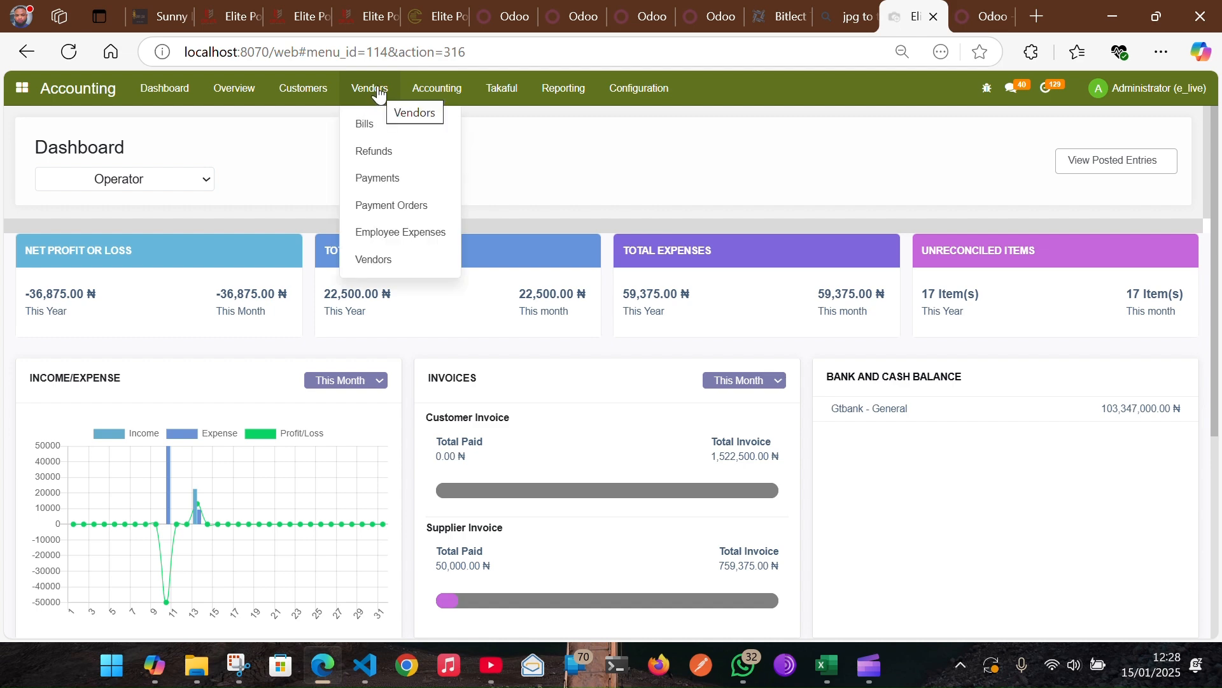
pyautogui.click(412, 236)
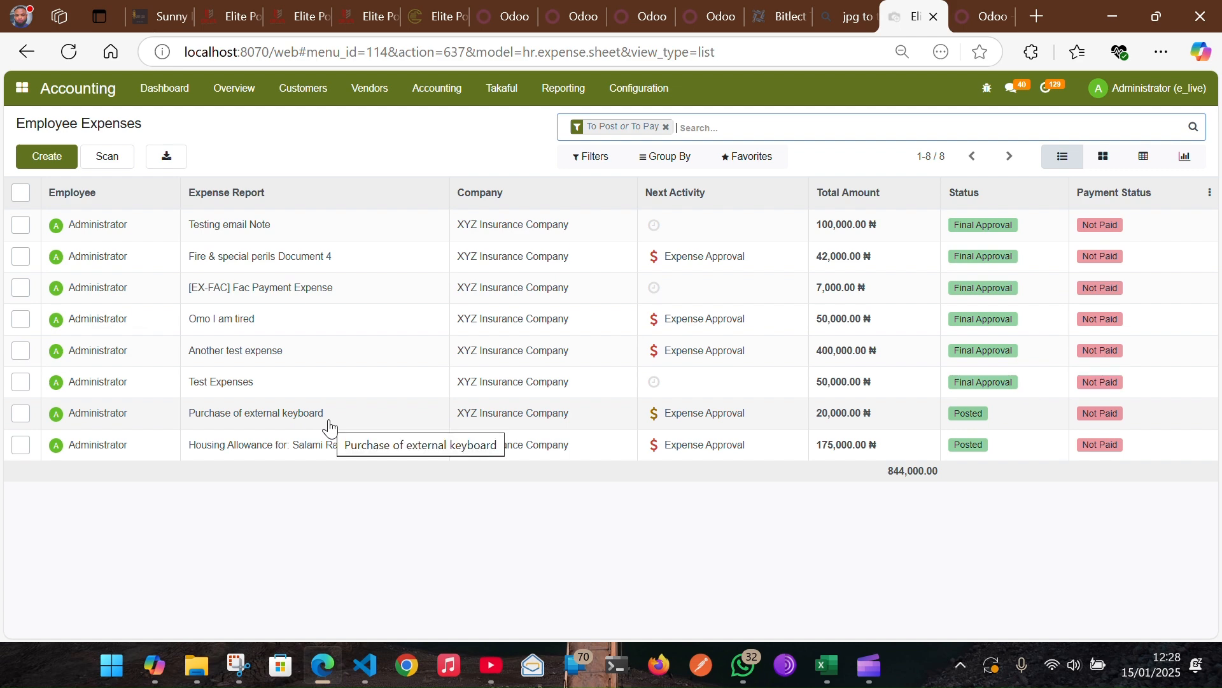
pyautogui.click(241, 419)
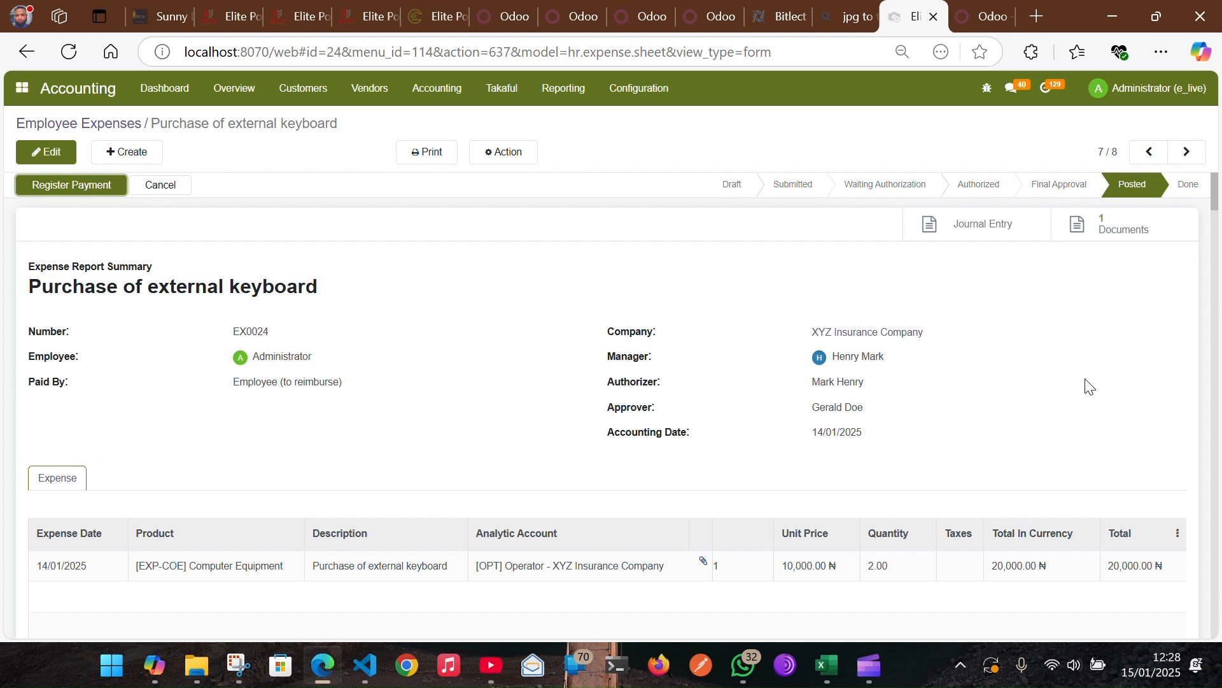
# Step: View the details of the document attached to the keyboard report and return to the report
pyautogui.click(1108, 230)
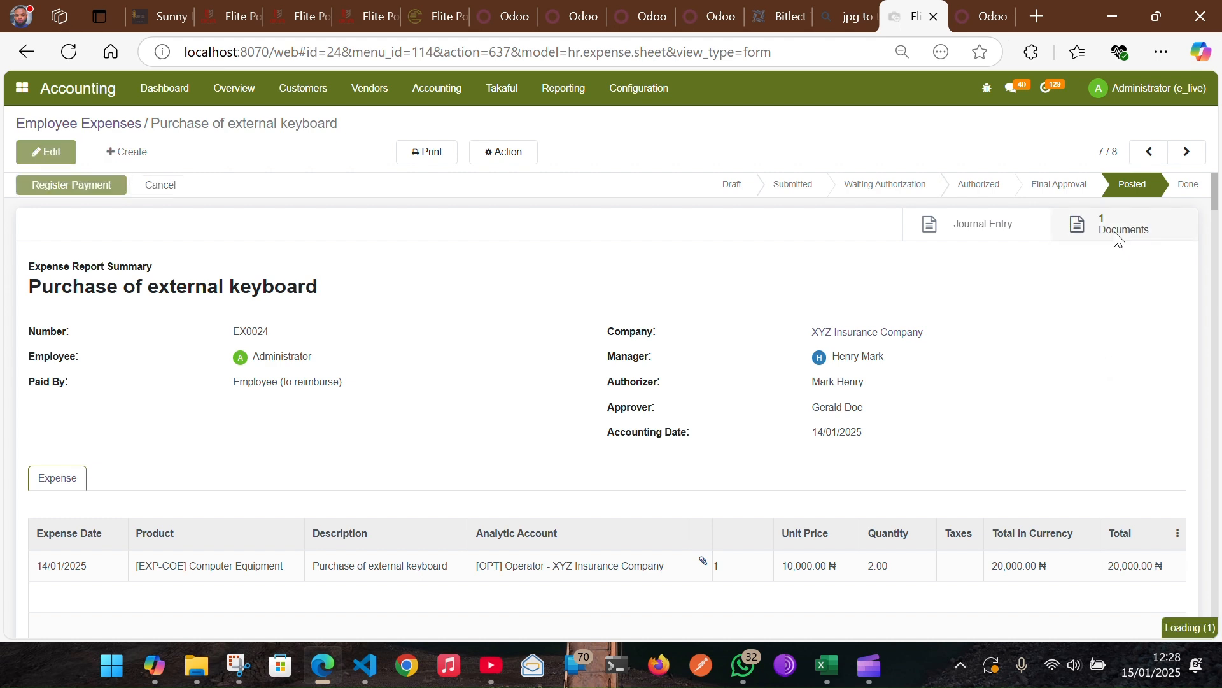
pyautogui.click(86, 235)
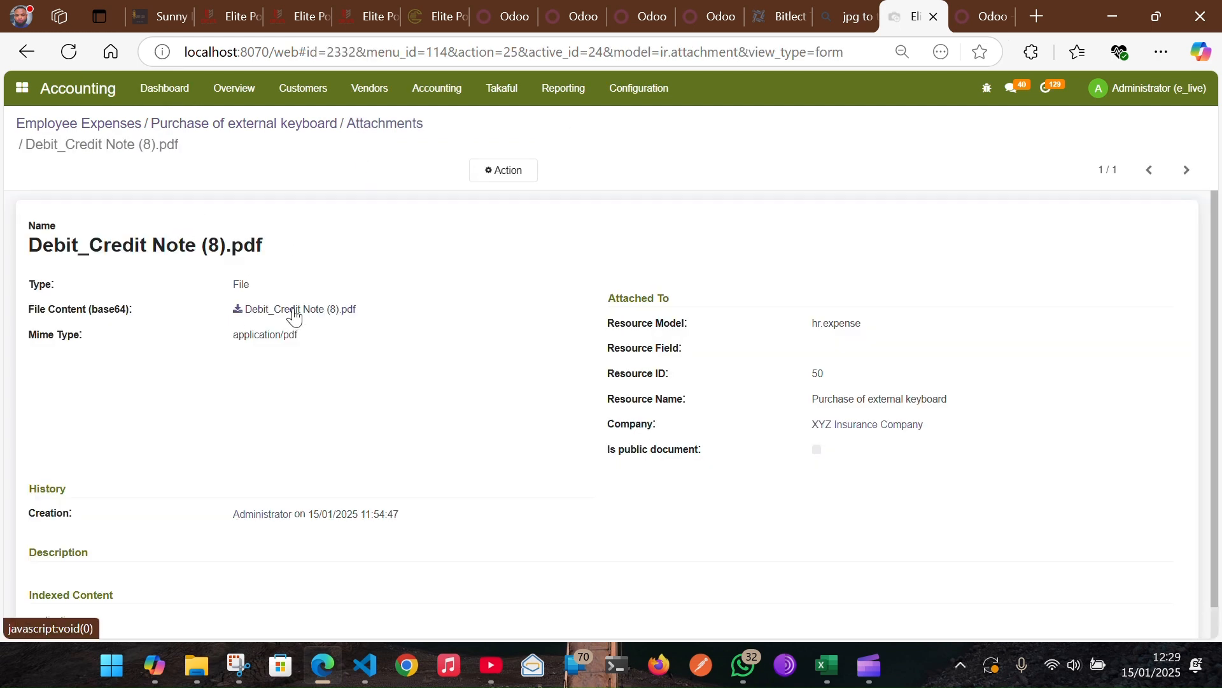
pyautogui.click(268, 133)
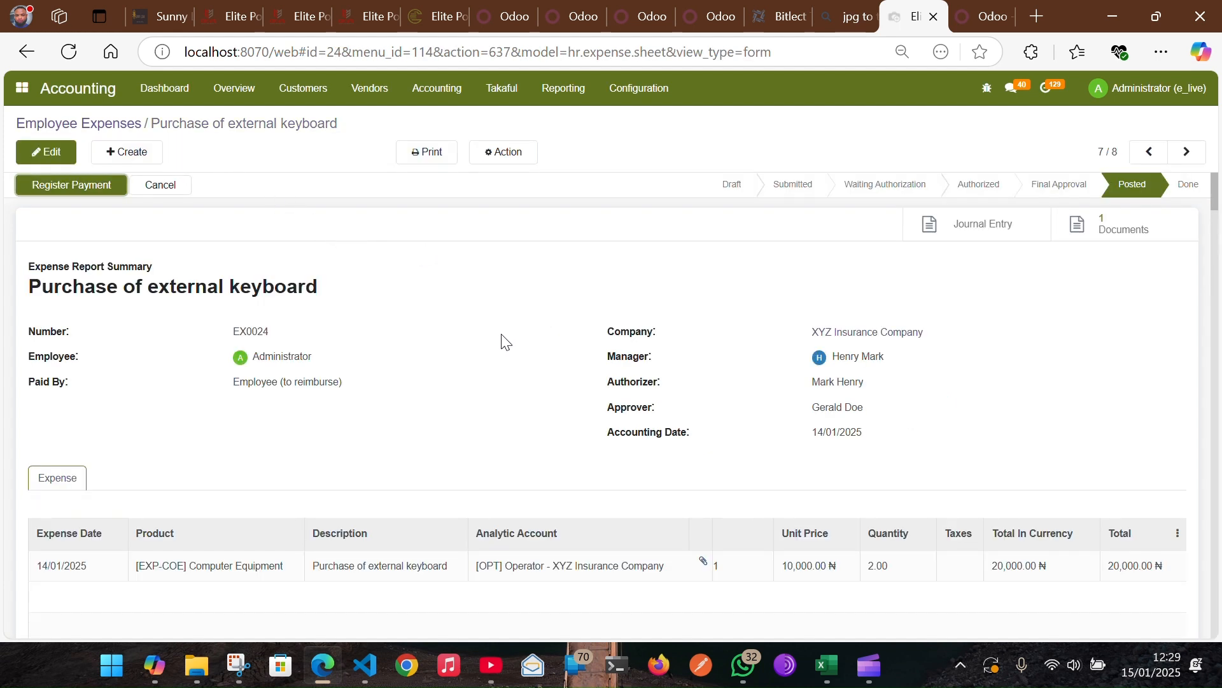
# Step: Register the keyboard report's payment as Gross and create the payment
pyautogui.click(90, 189)
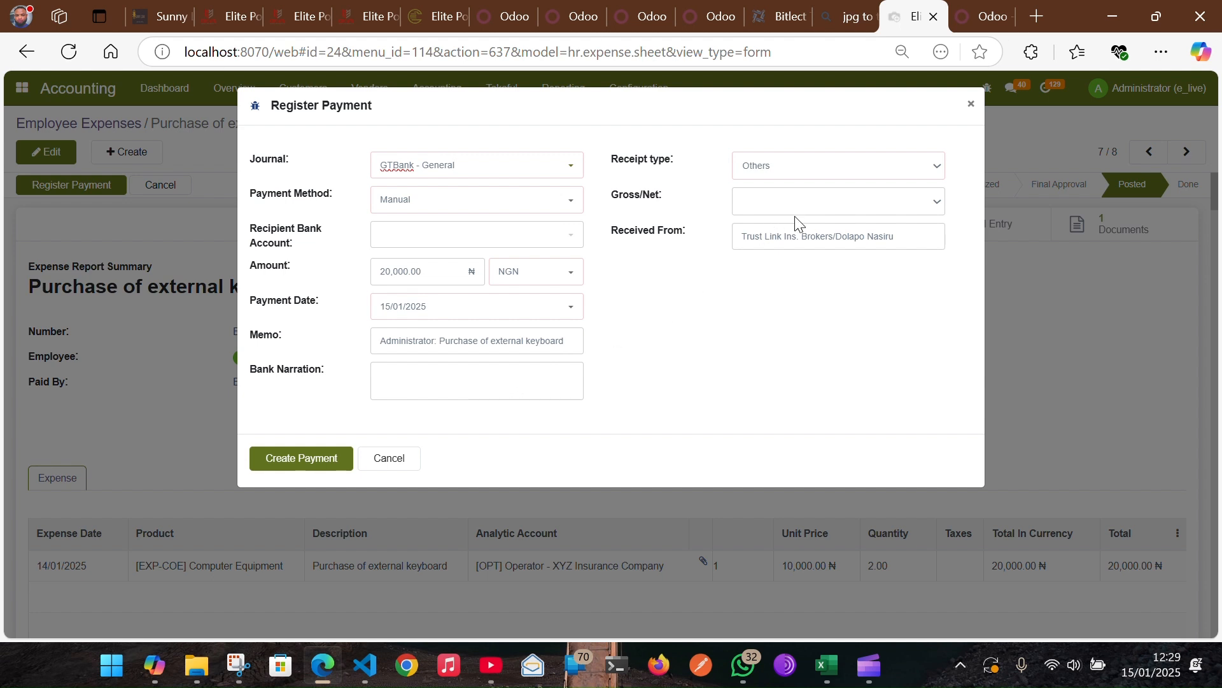
pyautogui.click(778, 205)
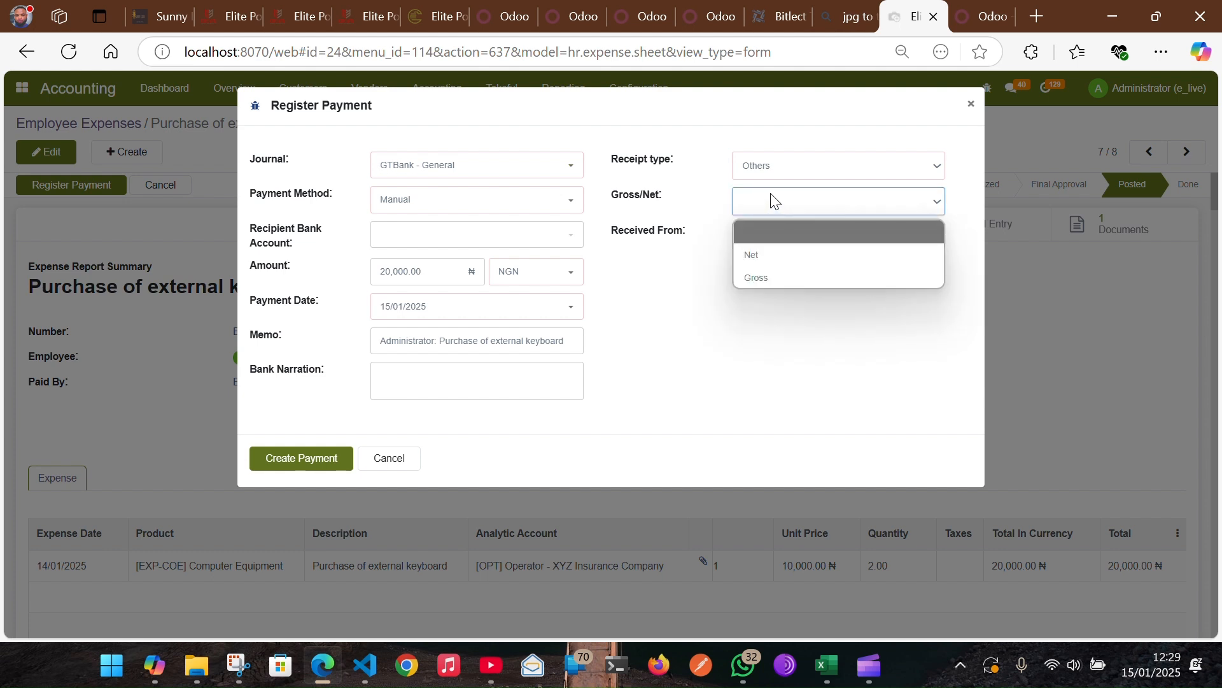
pyautogui.click(789, 280)
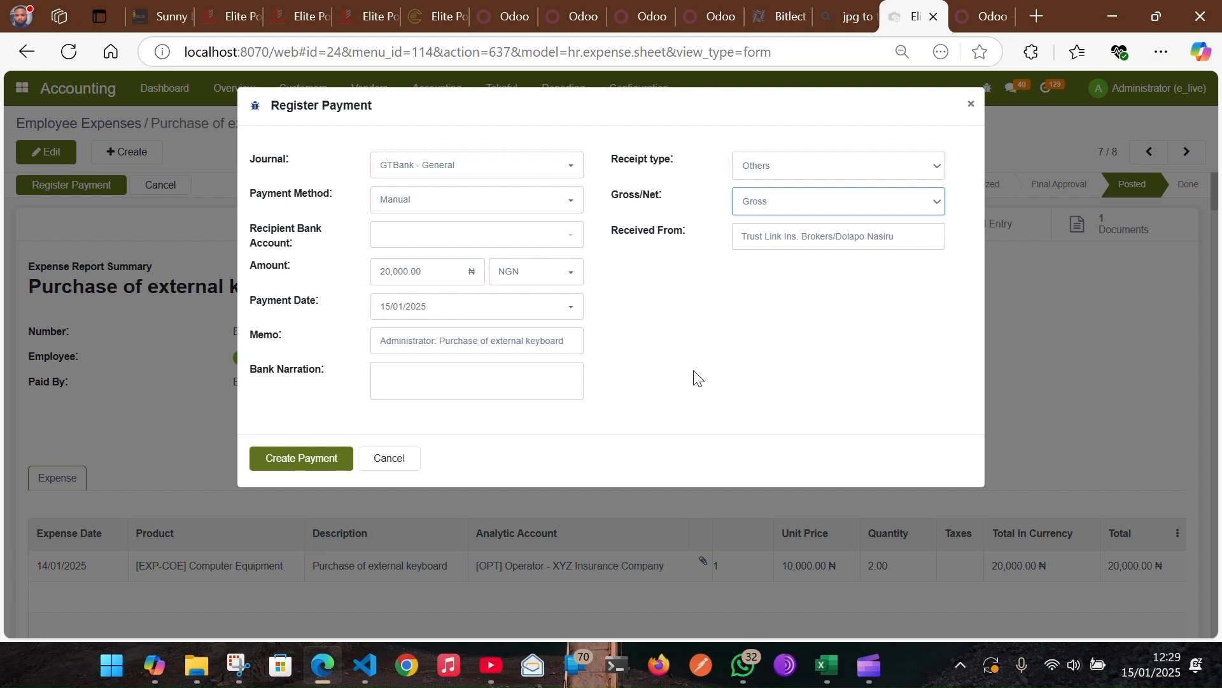
pyautogui.click(300, 458)
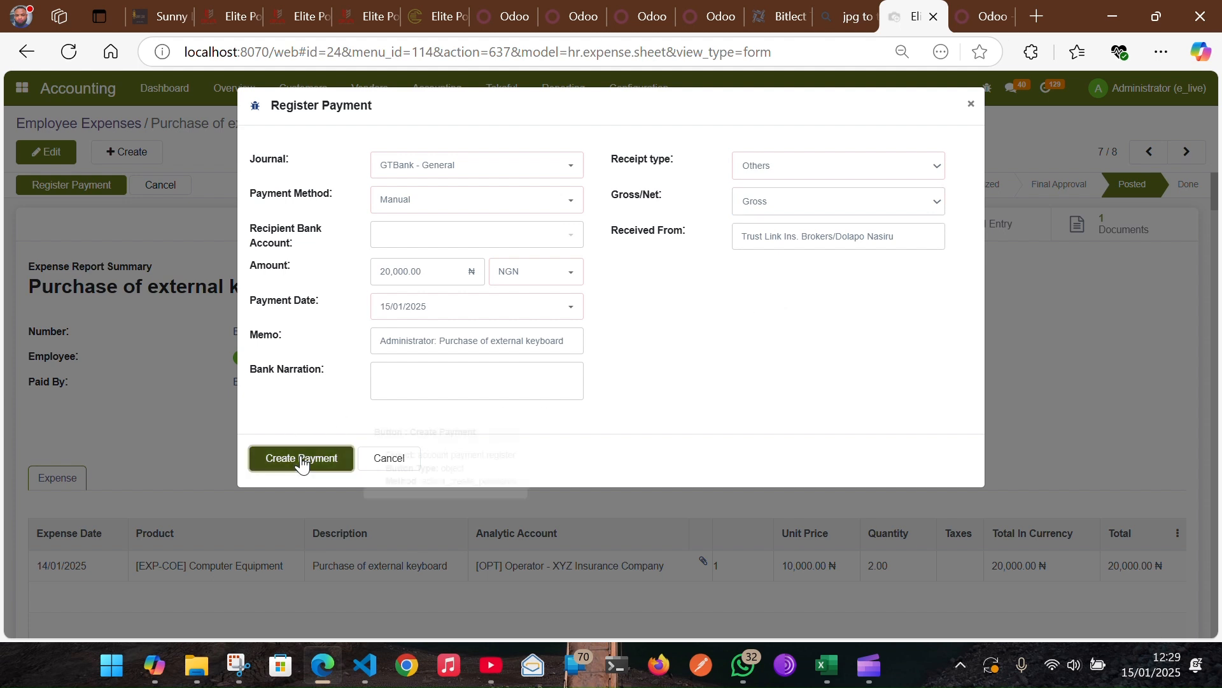